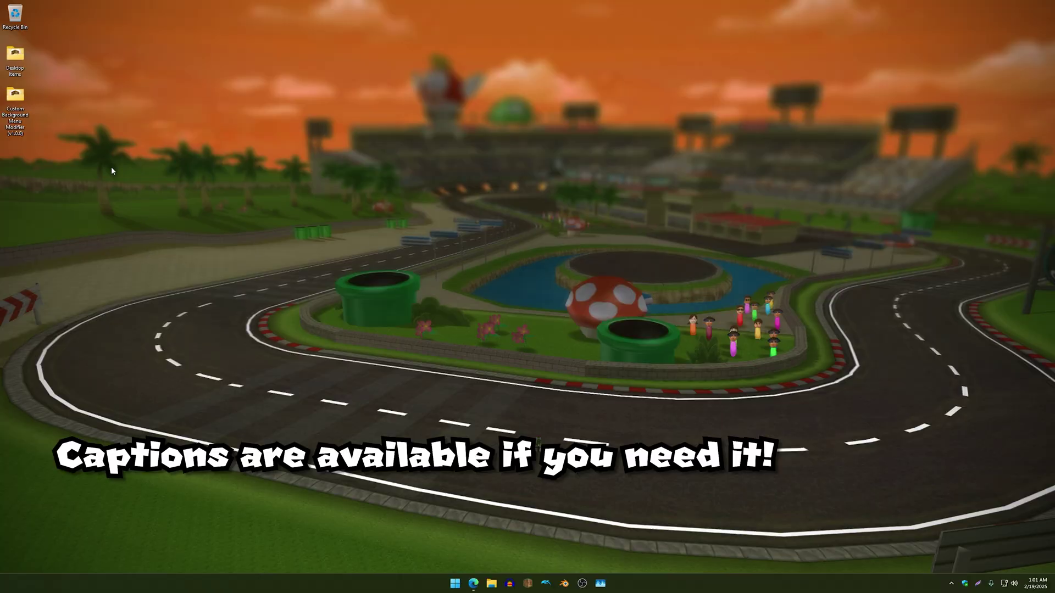
Step: Open the Custom Background Menu Modifier (v1.0.0) folder and check that Background Image is empty
{"action": "double_click", "coordinate": [15, 98]}
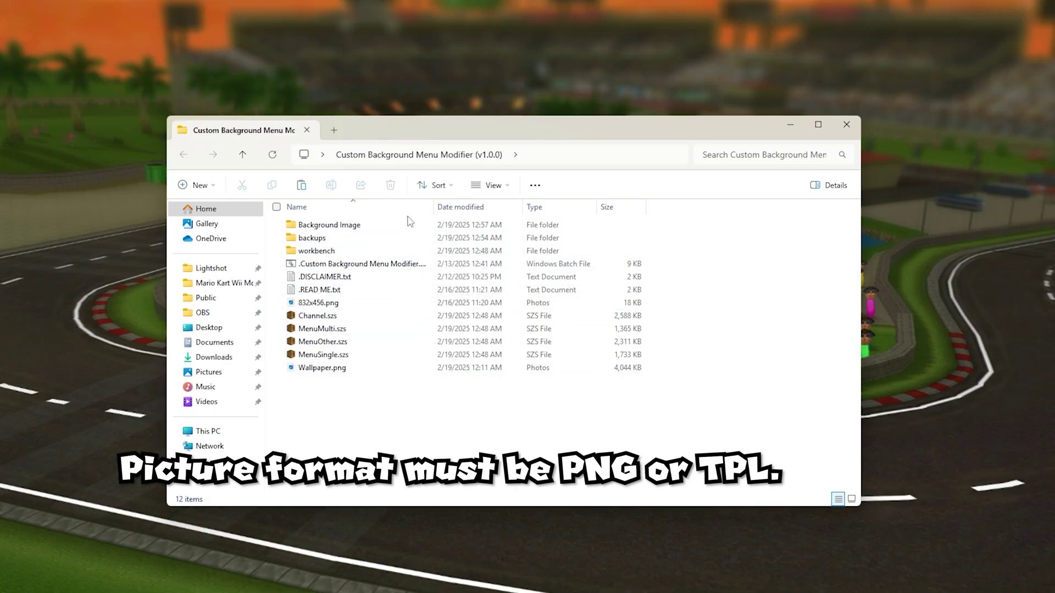
{"action": "left_click", "coordinate": [378, 227]}
{"action": "double_click", "coordinate": [378, 226]}
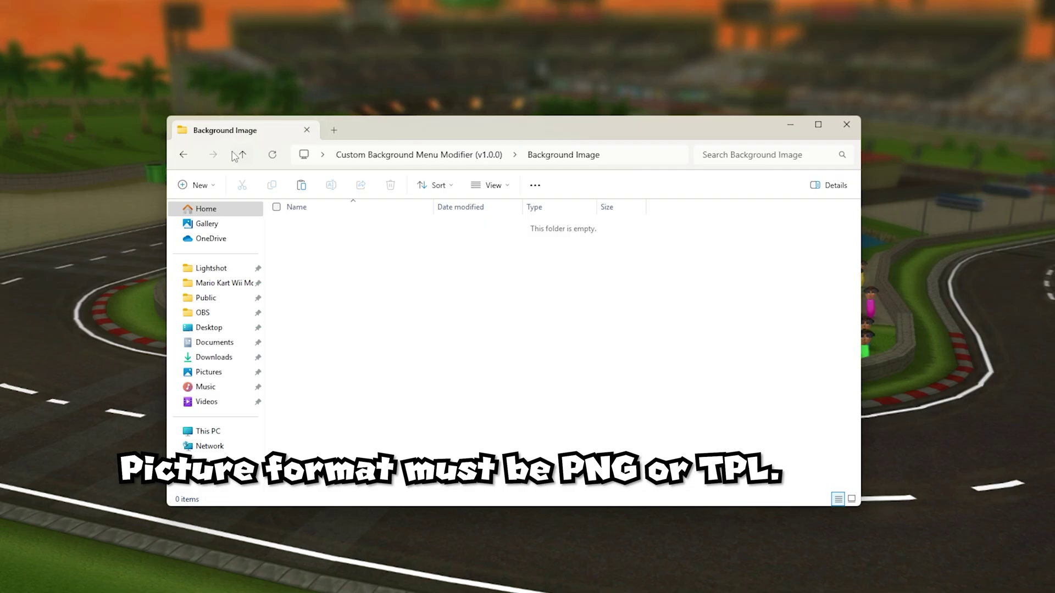
{"action": "left_click", "coordinate": [190, 157]}
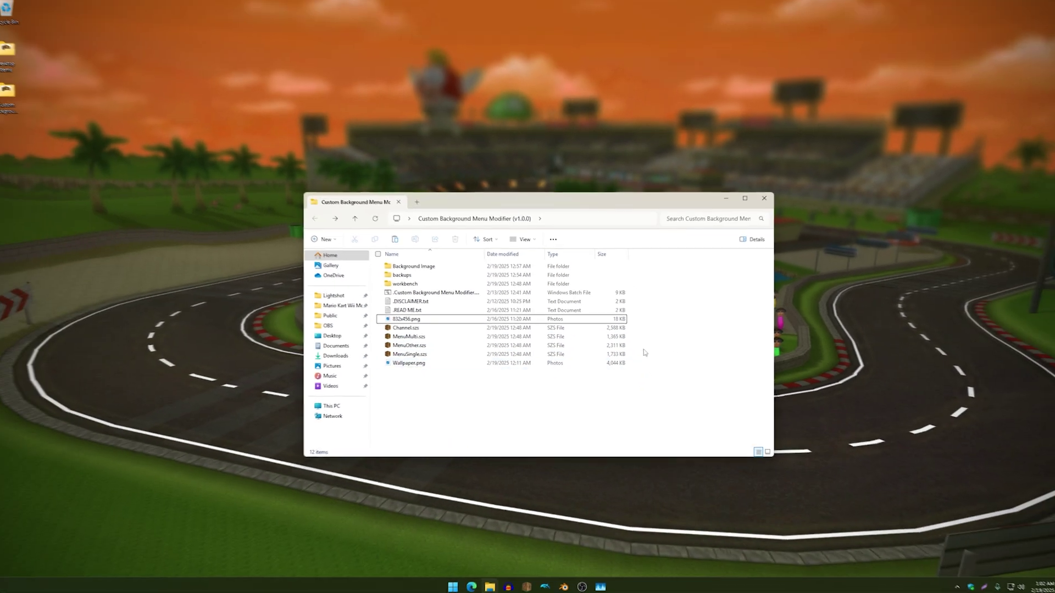
Step: Upload Wallpaper.png from the patcher folder into ImageResizer.com, showing it at 2645 × 1440 px
{"action": "left_click", "coordinate": [471, 587]}
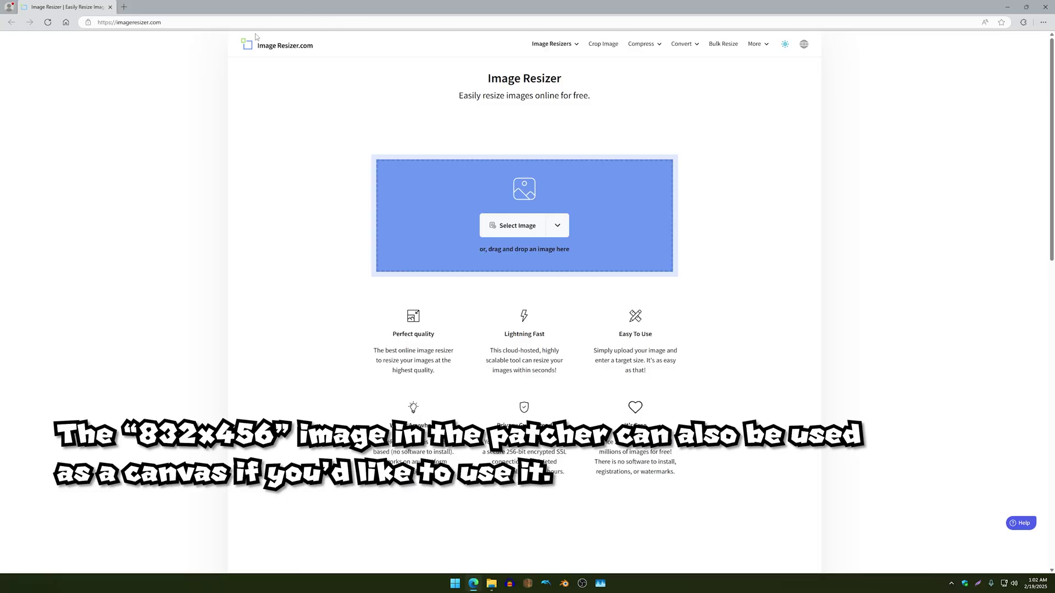
{"action": "left_click", "coordinate": [491, 584]}
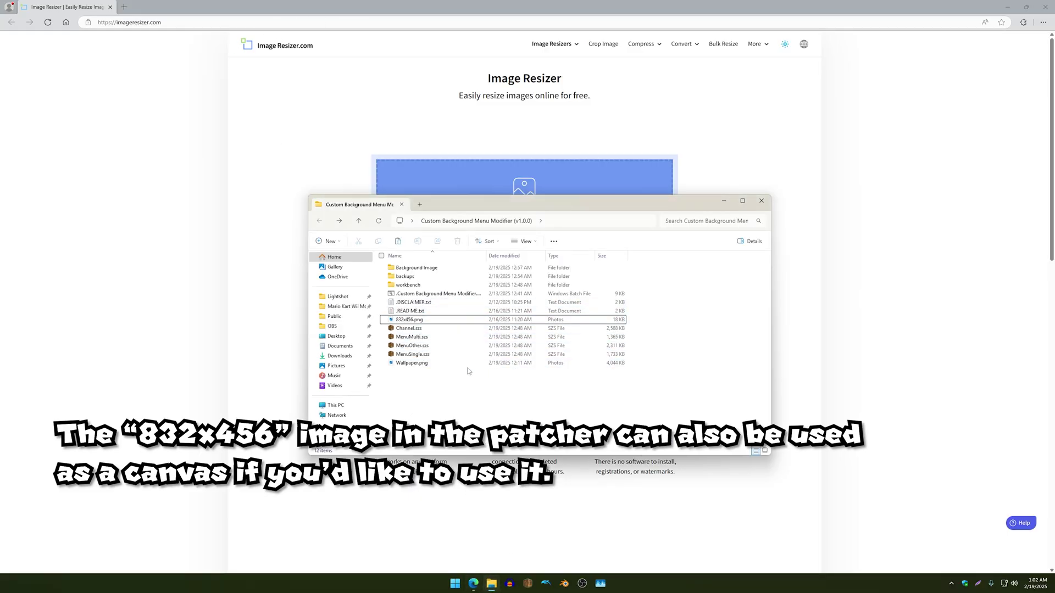
{"action": "left_click_drag", "start_coordinate": [594, 209], "coordinate": [577, 285]}
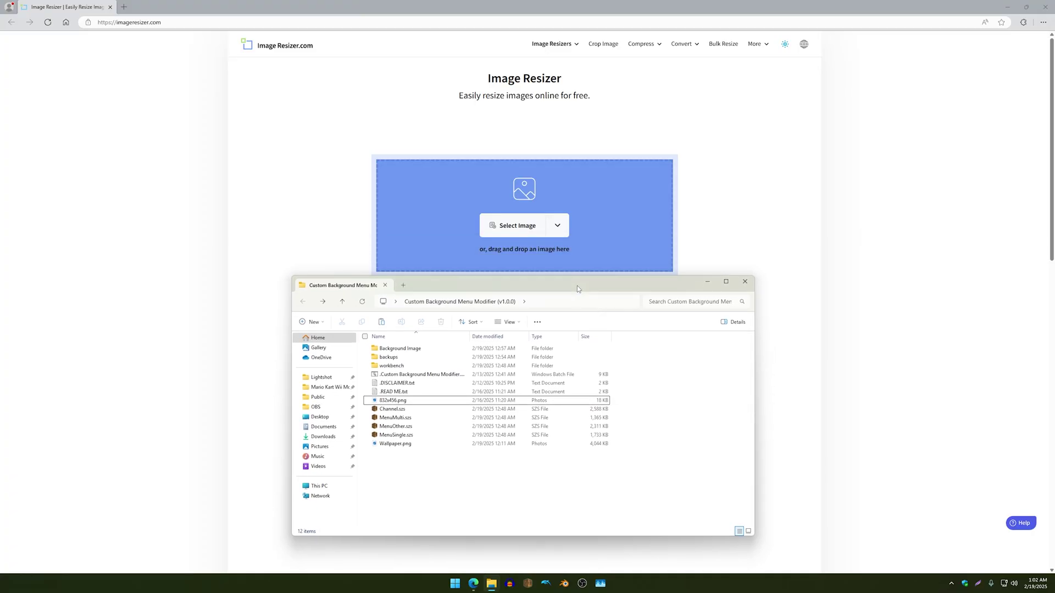
{"action": "left_click", "coordinate": [420, 444]}
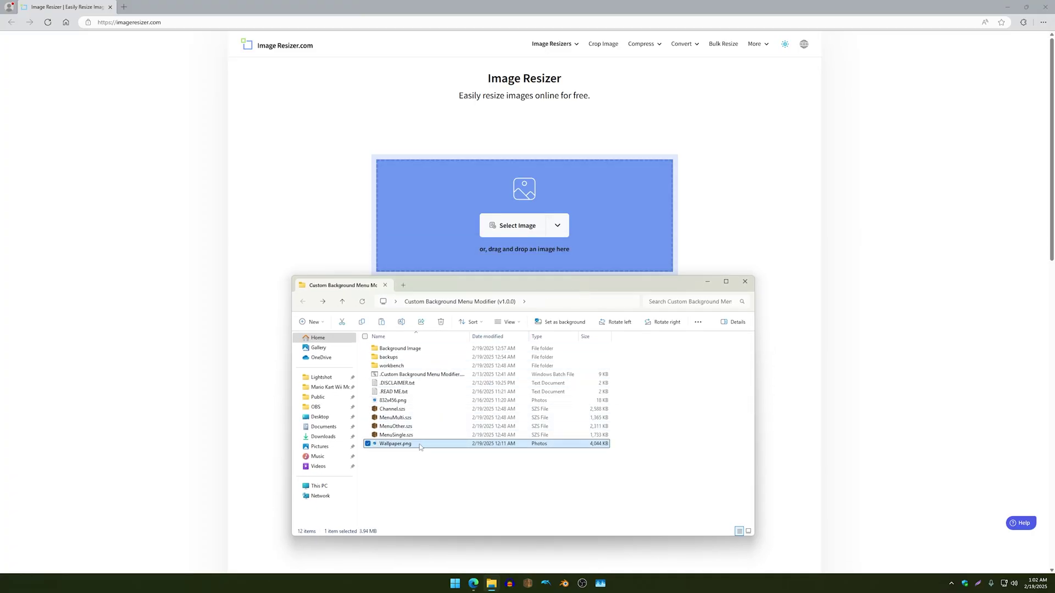
{"action": "left_click_drag", "start_coordinate": [416, 448], "coordinate": [594, 229]}
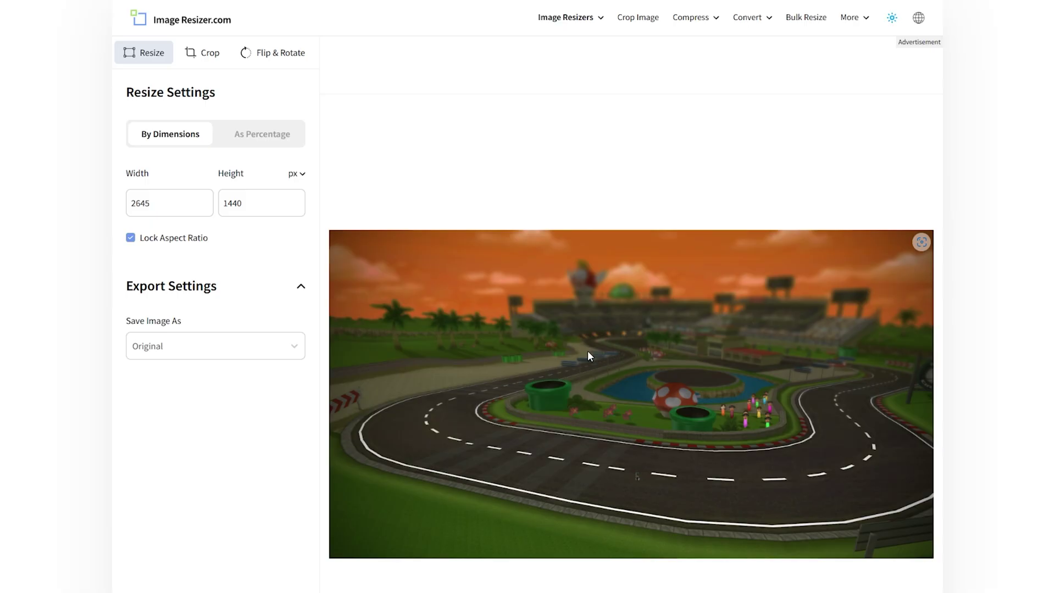
Step: Set the wallpaper width to 832 (height 453) and resize it, down to 151.88 KB
{"action": "double_click", "coordinate": [153, 208]}
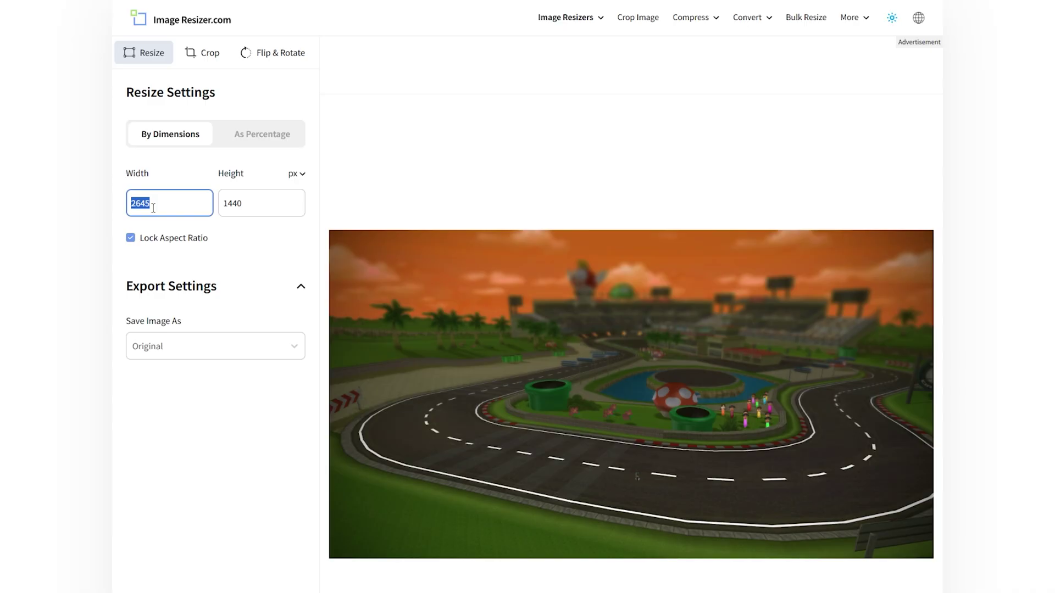
{"action": "type", "text": "832"}
{"action": "double_click", "coordinate": [153, 207]}
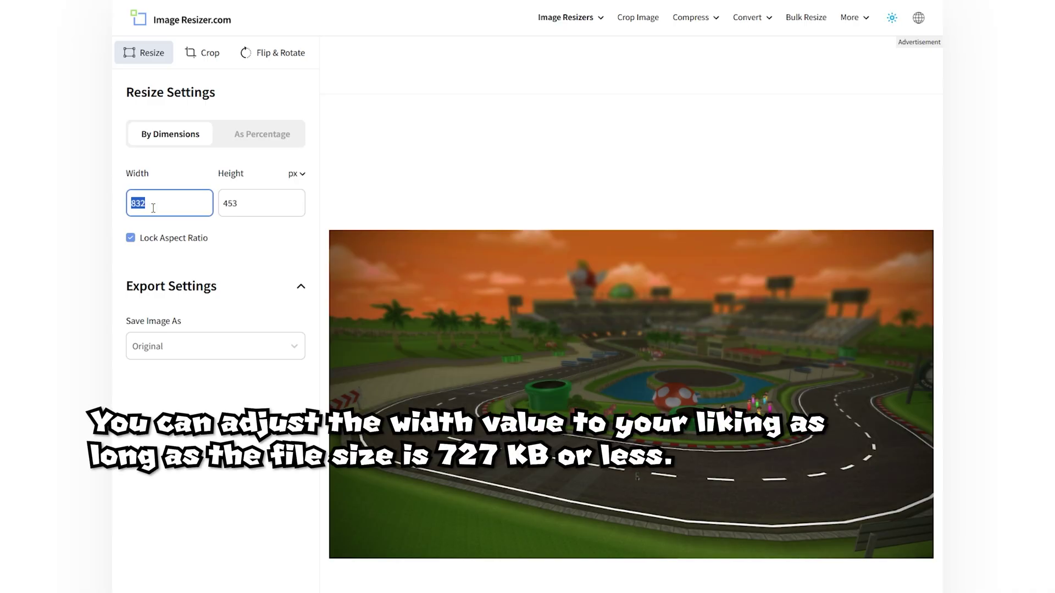
{"action": "type", "text": "700"}
{"action": "double_click", "coordinate": [154, 208]}
{"action": "type", "text": "832"}
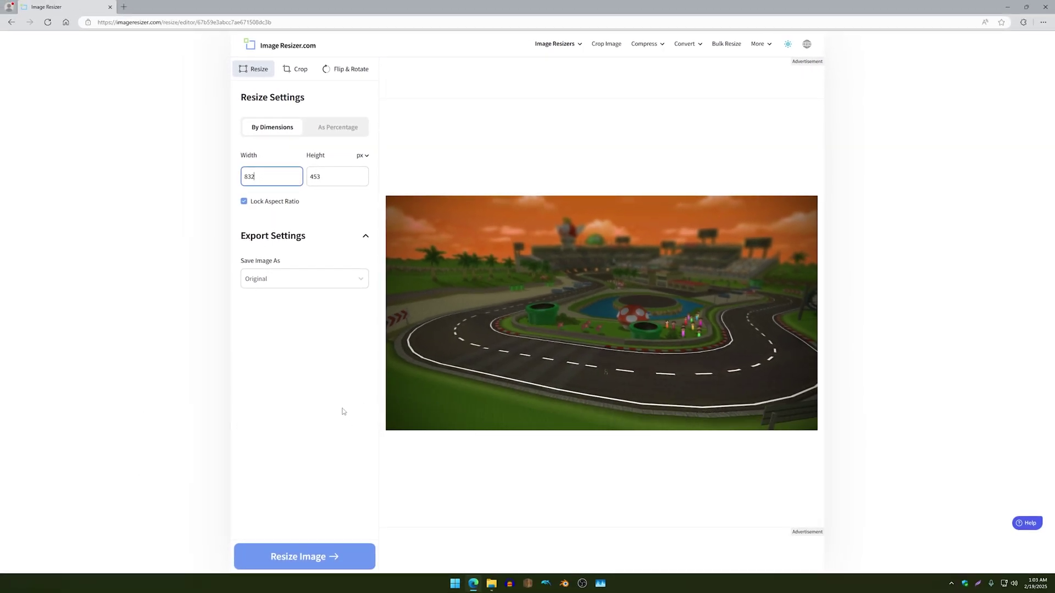
{"action": "left_click", "coordinate": [326, 565]}
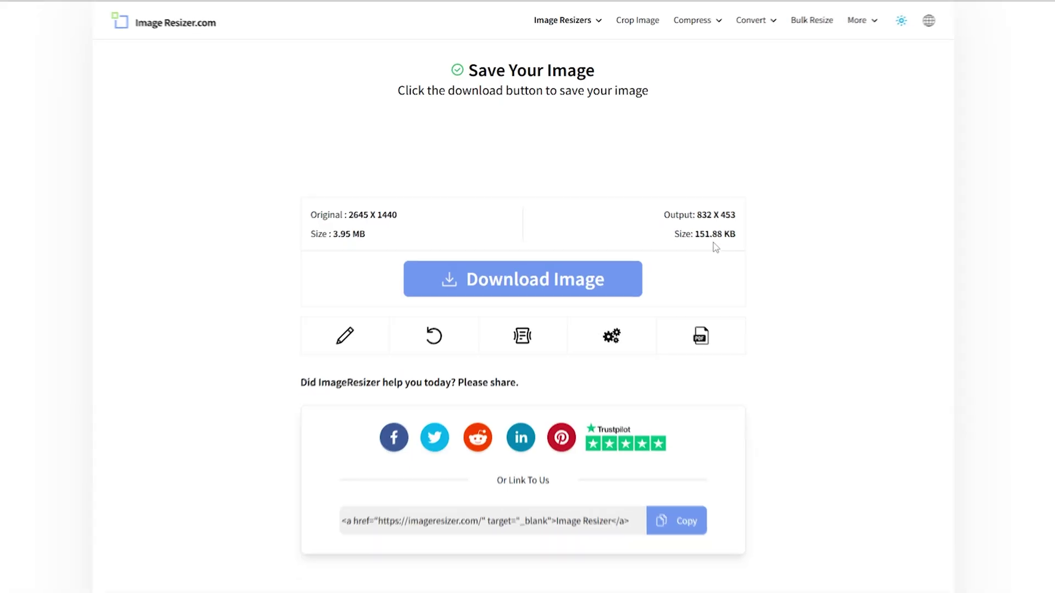
Step: Download the resized Wallpaper.png and bring the patcher folder window back up
{"action": "left_click", "coordinate": [549, 237]}
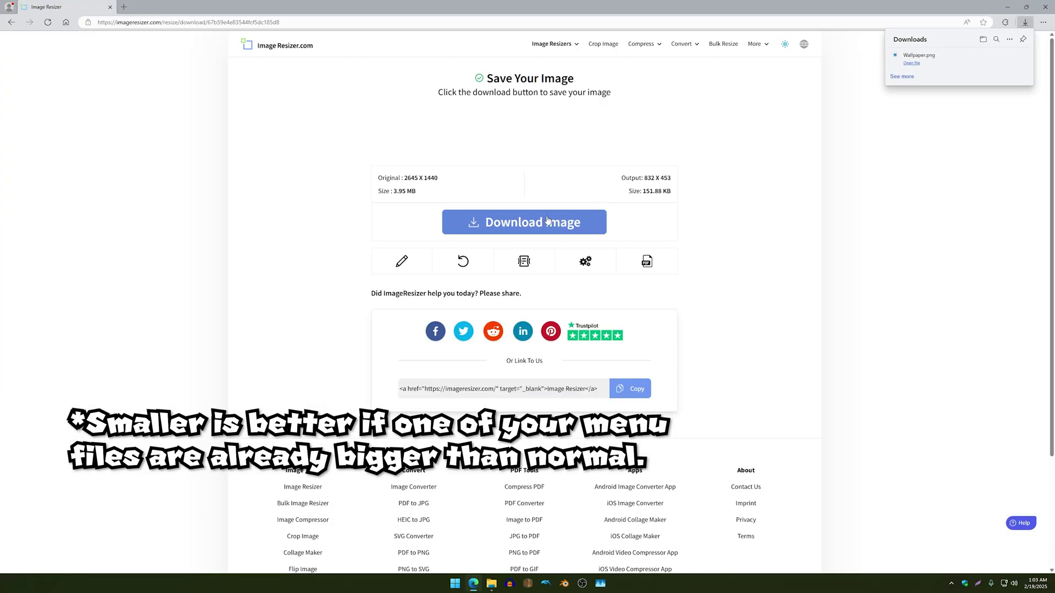
{"action": "left_click", "coordinate": [482, 585]}
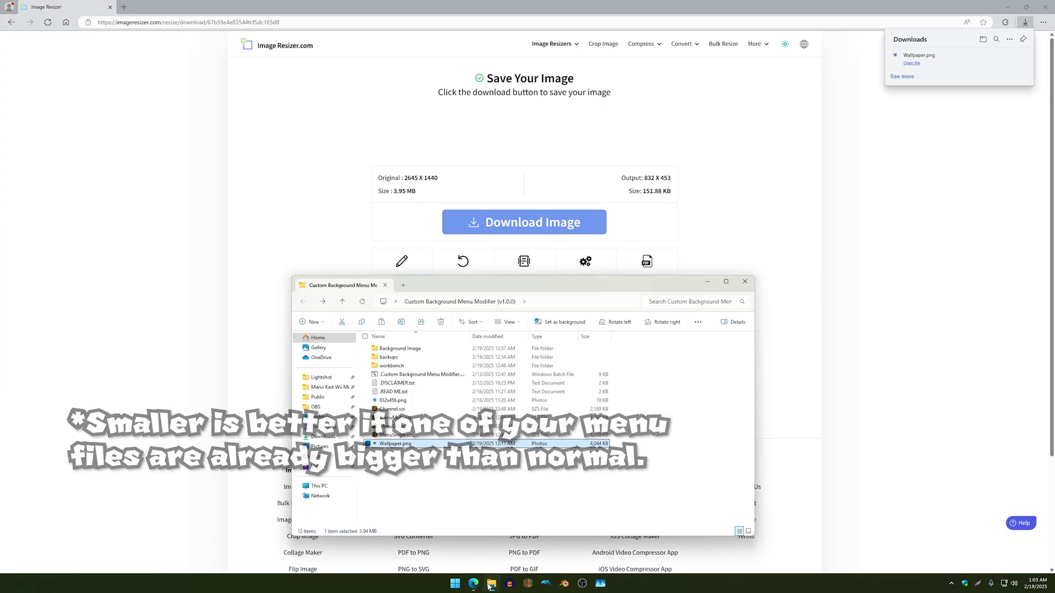
Step: Copy the 152 KB Wallpaper.png from Downloads into Background Image, then close the Downloads tab
{"action": "left_click_drag", "start_coordinate": [466, 287], "coordinate": [477, 207]}
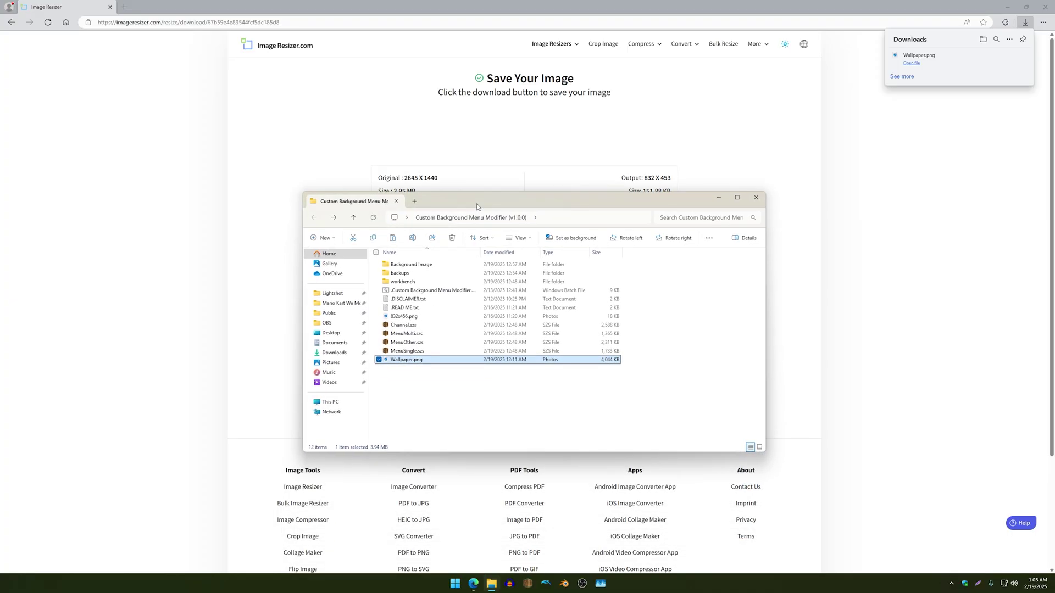
{"action": "left_click", "coordinate": [415, 205]}
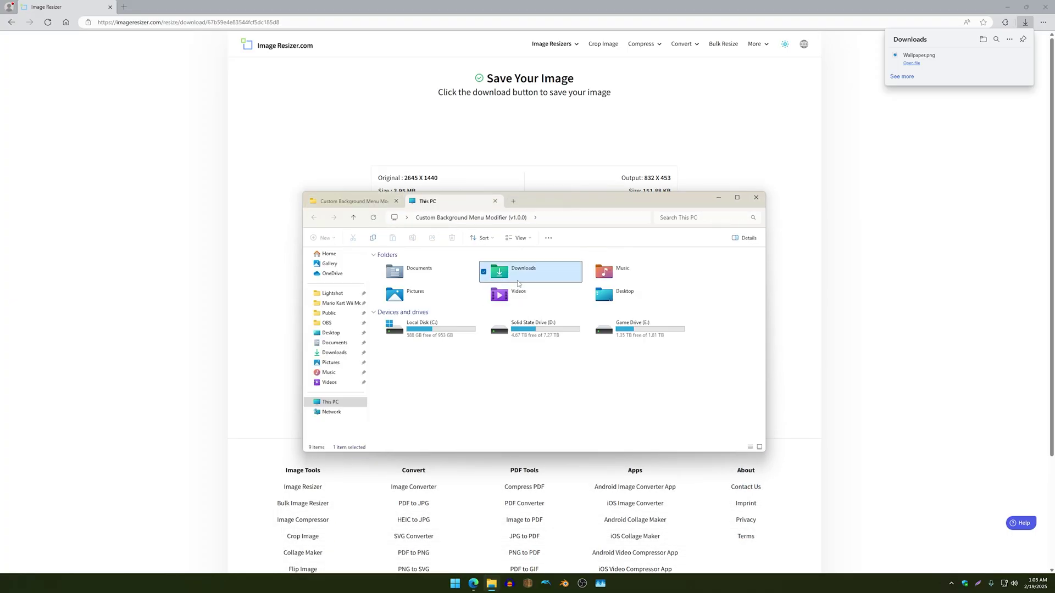
{"action": "double_click", "coordinate": [474, 273]}
{"action": "left_click", "coordinate": [474, 273]}
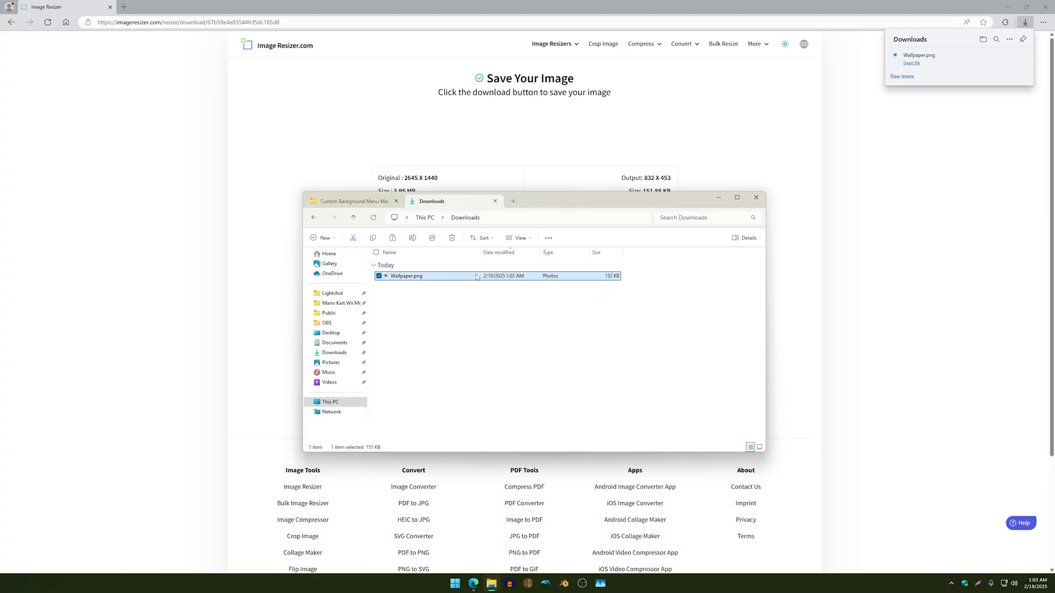
{"action": "left_click", "coordinate": [360, 206]}
{"action": "double_click", "coordinate": [417, 264]}
{"action": "key", "text": "ctrl+v"}
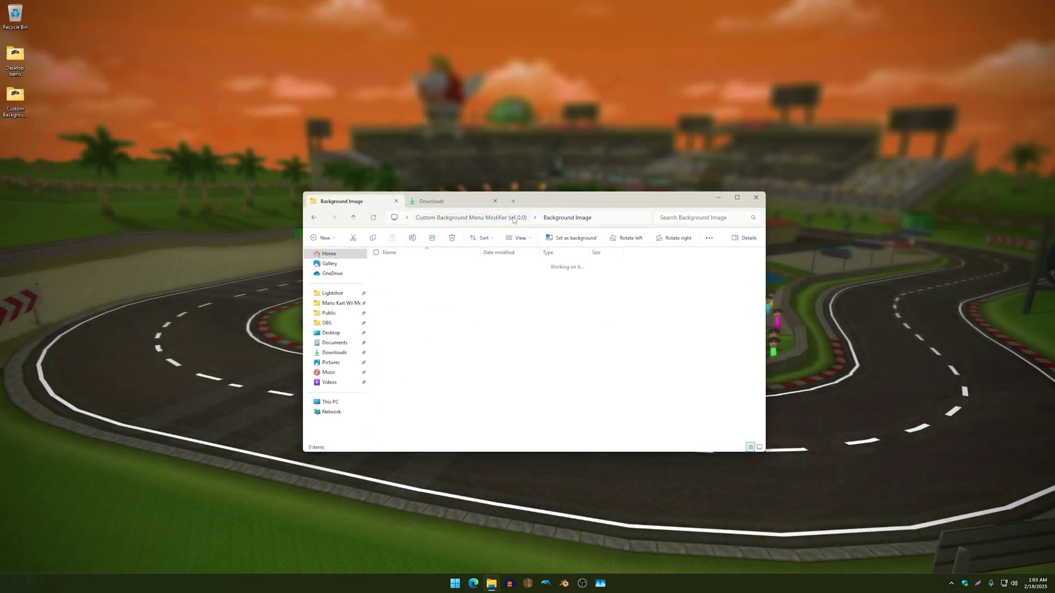
{"action": "left_click", "coordinate": [513, 219]}
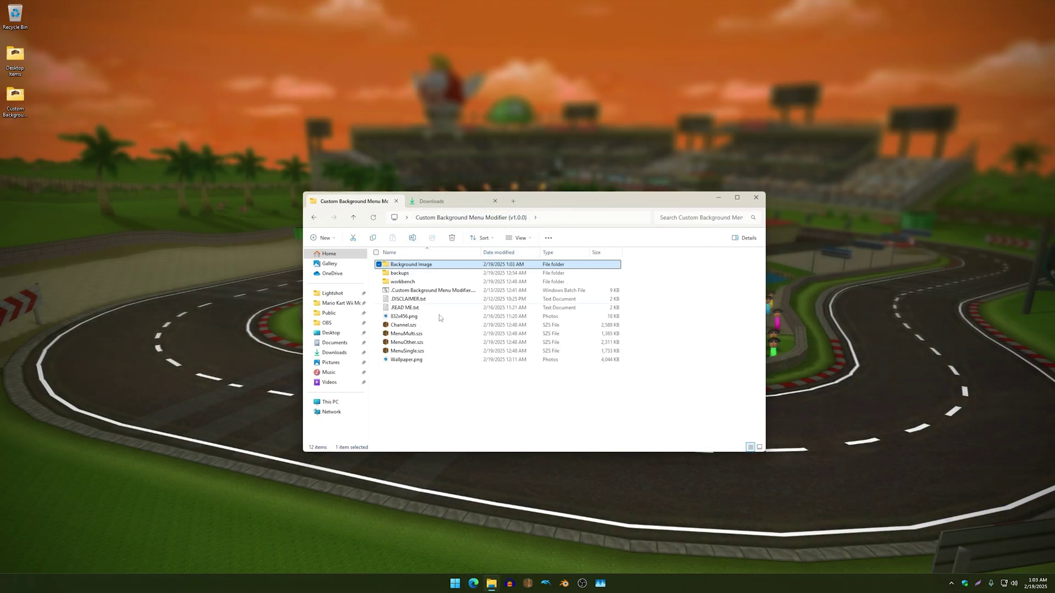
{"action": "left_click", "coordinate": [495, 201]}
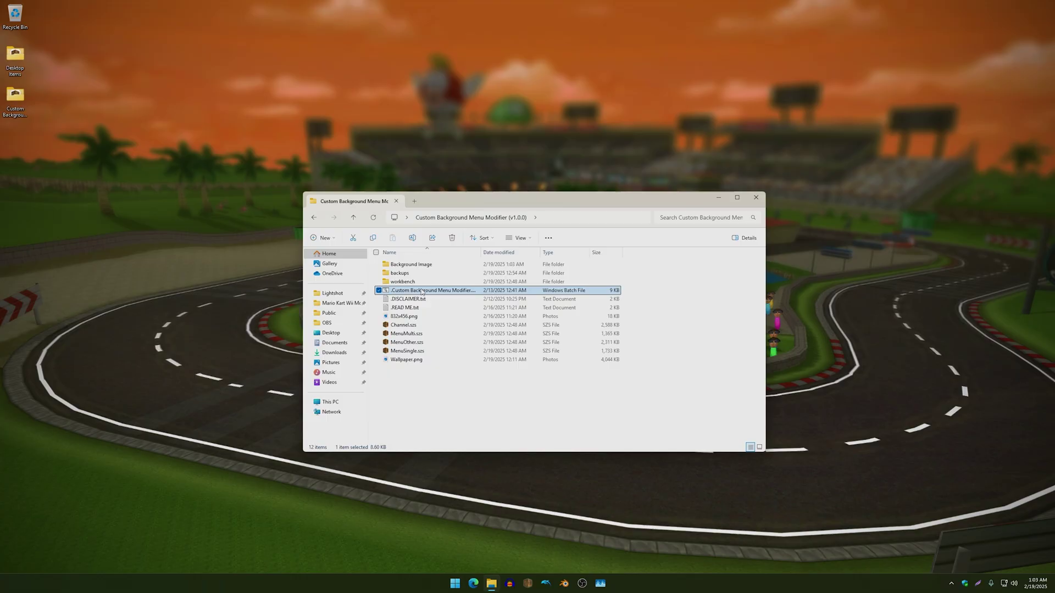
Step: Run the Custom Background Menu Modifier batch file in Command Prompt
{"action": "double_click", "coordinate": [422, 291]}
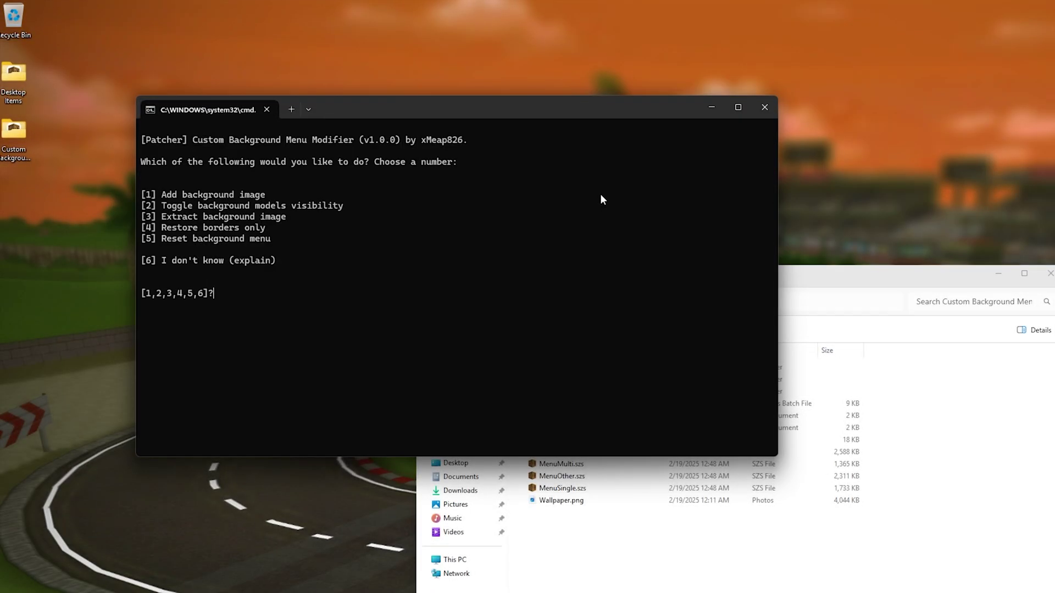
{"action": "left_click", "coordinate": [827, 276]}
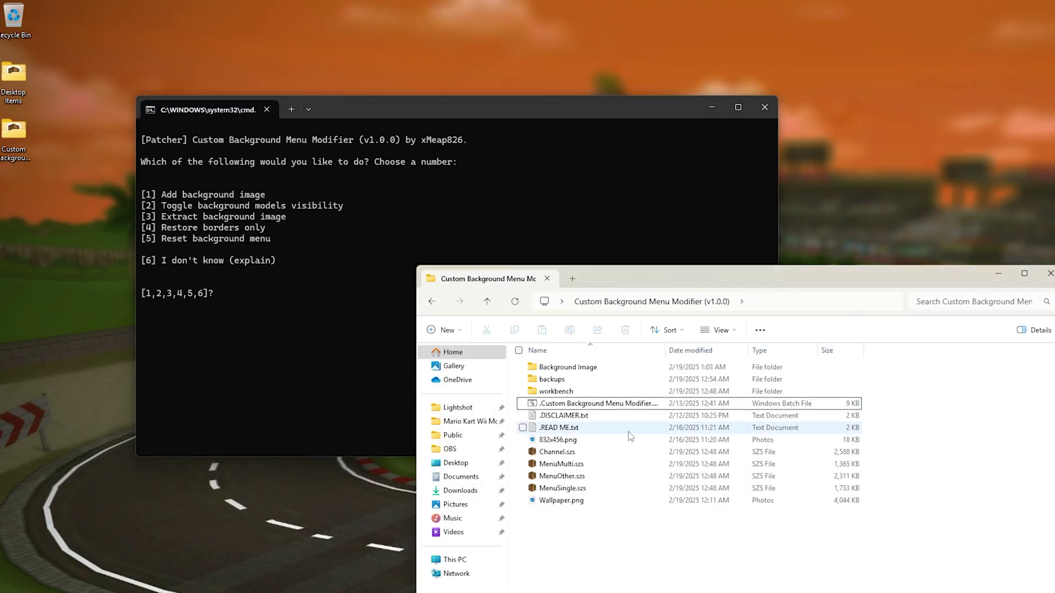
{"action": "left_click", "coordinate": [262, 229]}
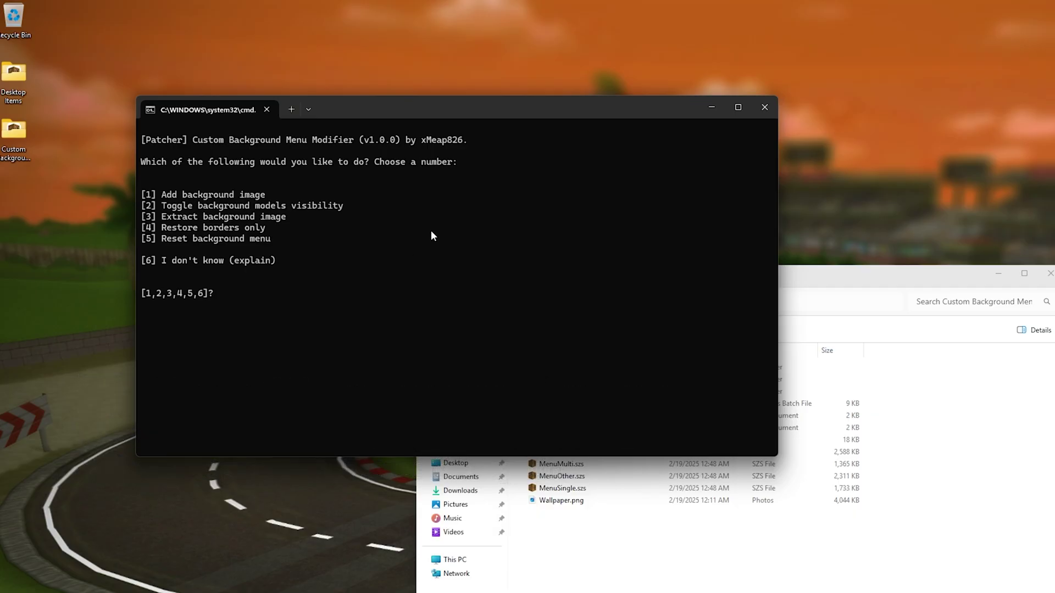
Step: Select option 1, Add background image, in the patcher menu
{"action": "key", "text": "1"}
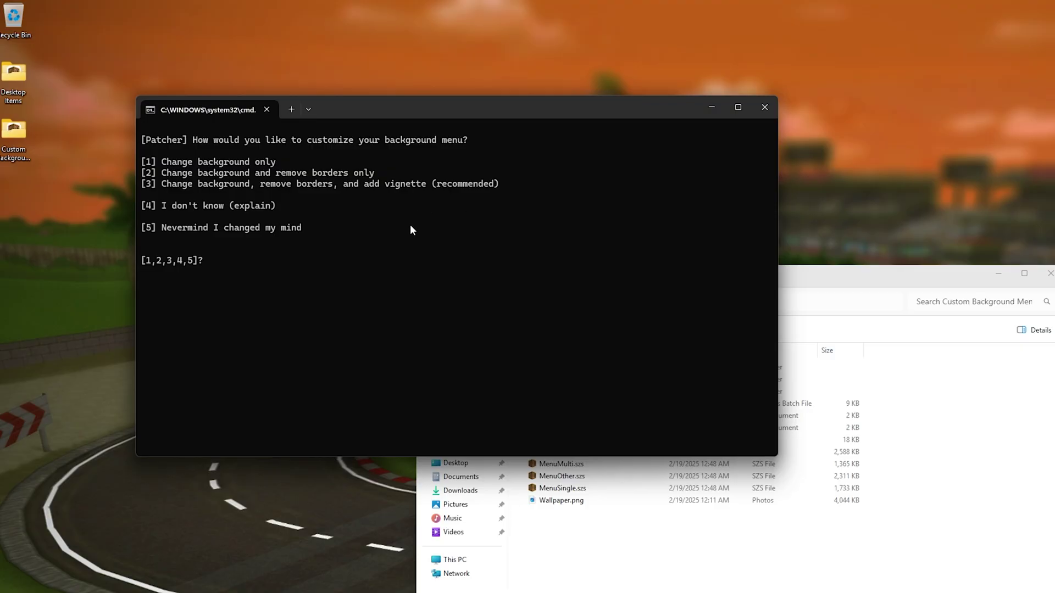
Step: Choose option 3 (remove borders, add vignette), hide character-screen background models, and exit
{"action": "key", "text": "3"}
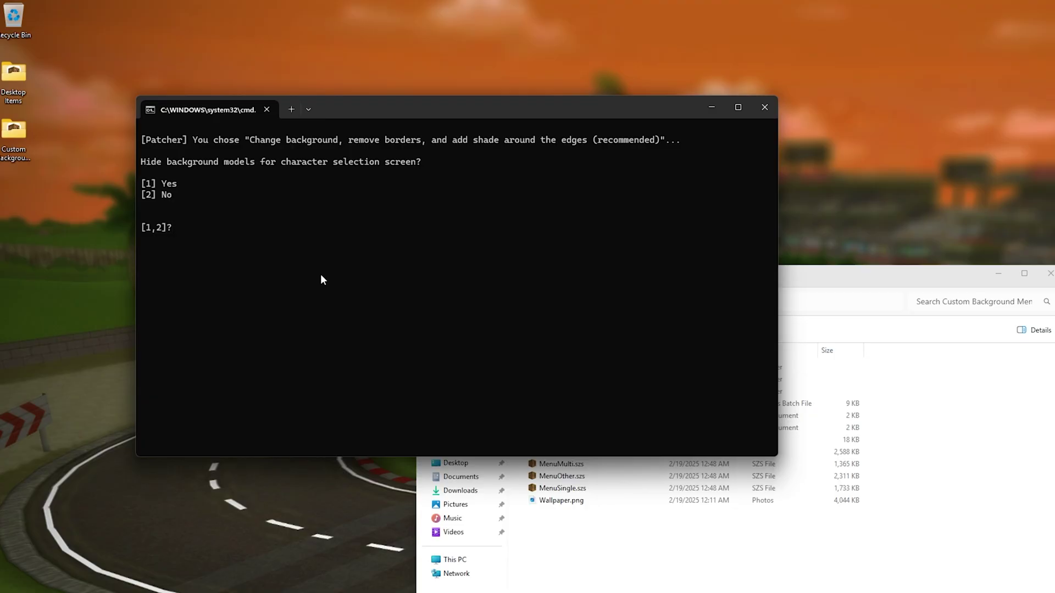
{"action": "key", "text": "1"}
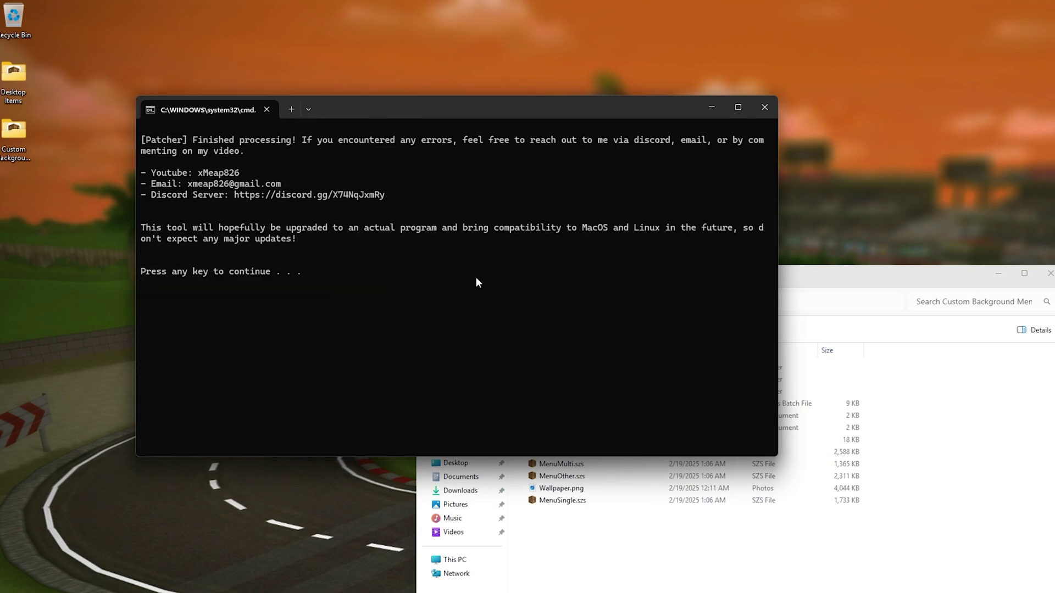
{"action": "key", "text": "Return"}
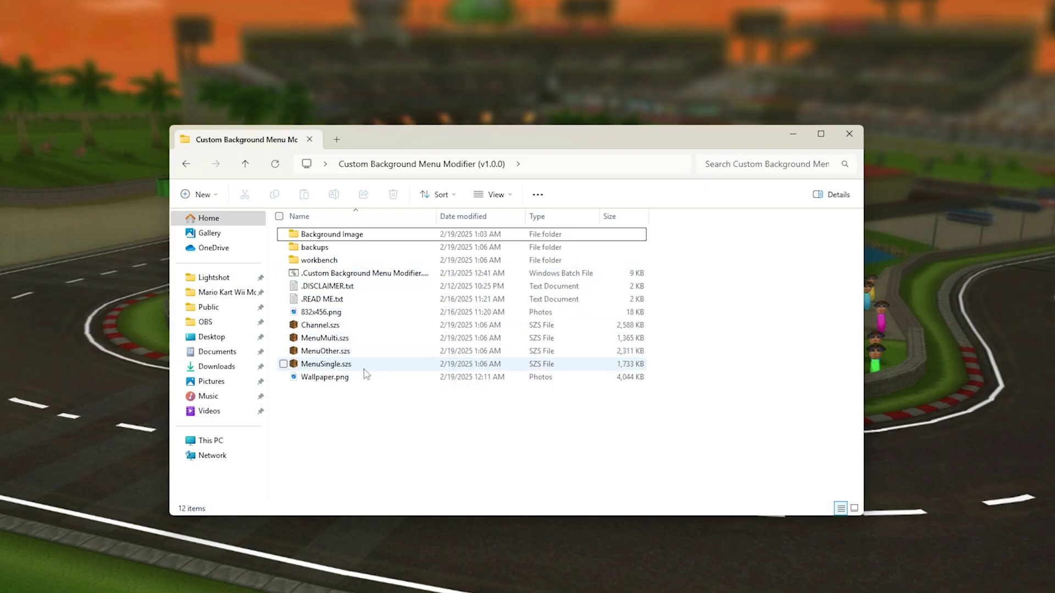
{"action": "double_click", "coordinate": [350, 249]}
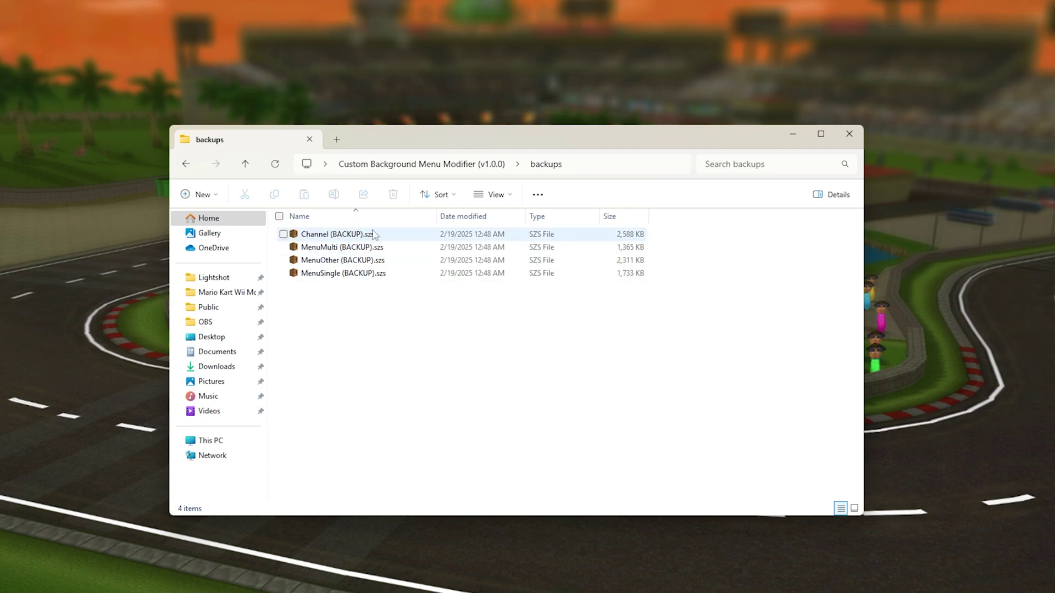
{"action": "left_click", "coordinate": [425, 166]}
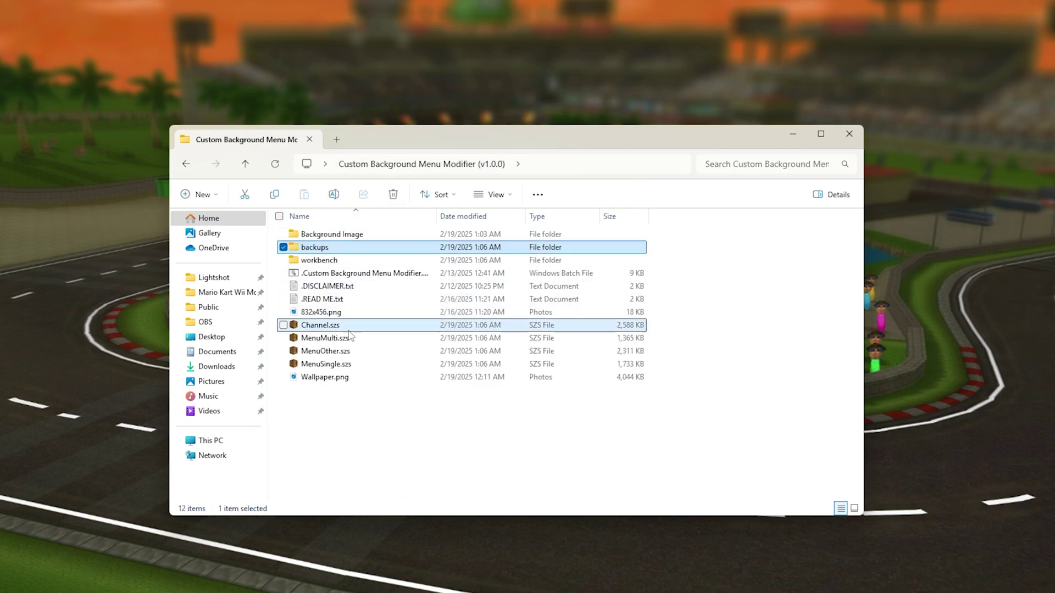
{"action": "left_click", "coordinate": [350, 324]}
{"action": "left_click", "coordinate": [467, 364], "text": "shift"}
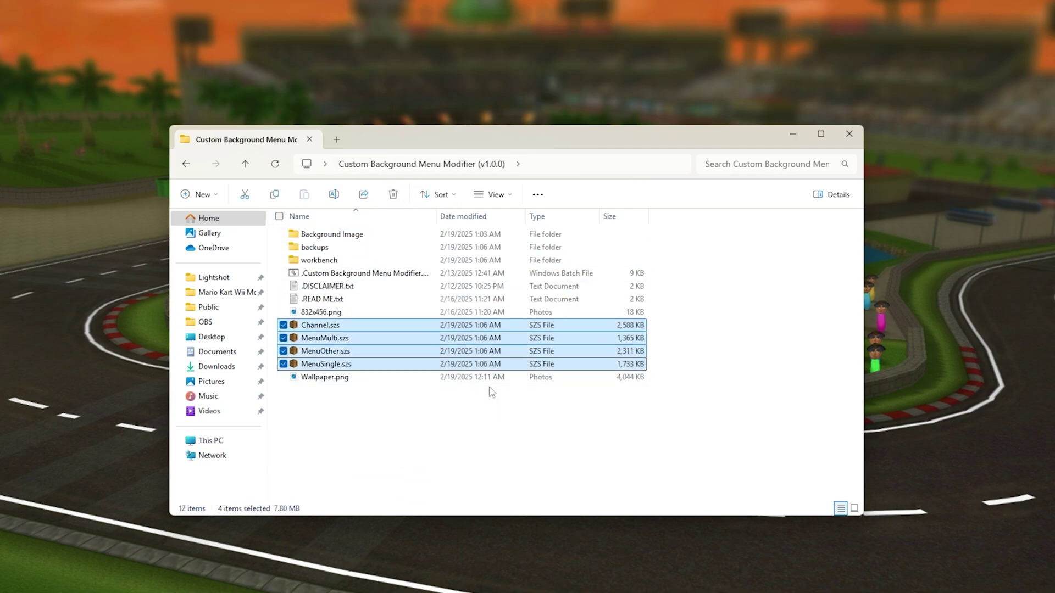
{"action": "left_click", "coordinate": [440, 363]}
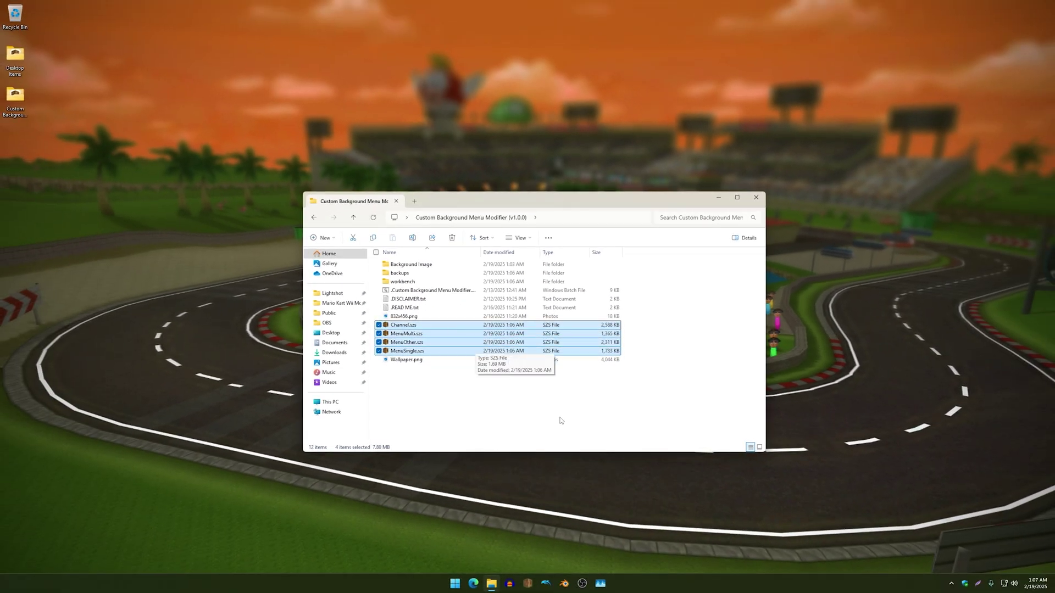
Step: Copy the four patched .szs menu files into Dolphin's Load/Riivolution/MyStuff Mod folder
{"action": "left_click", "coordinate": [441, 371]}
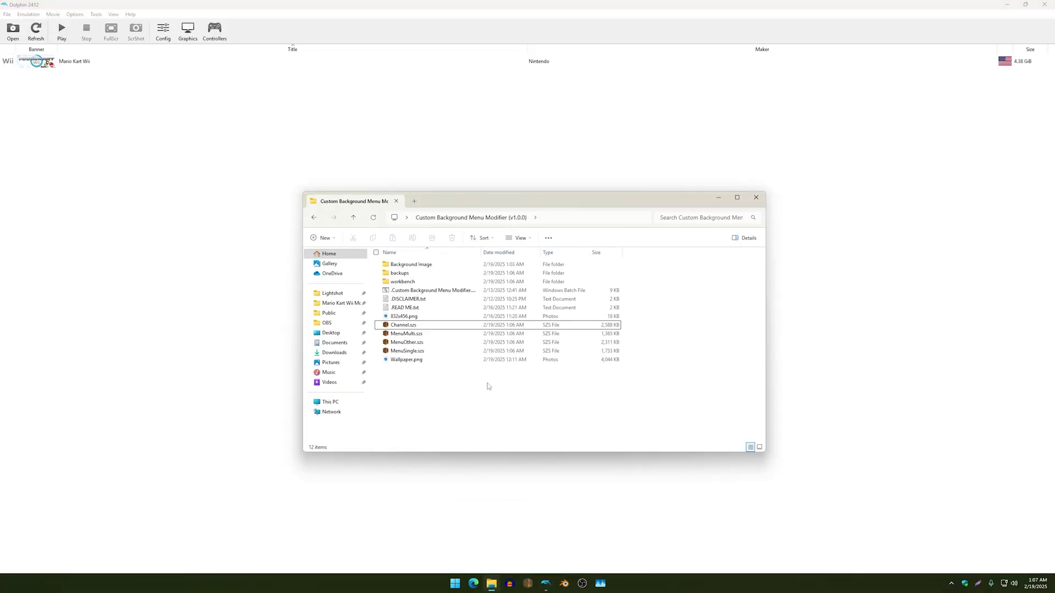
{"action": "left_click_drag", "start_coordinate": [678, 354], "coordinate": [467, 332]}
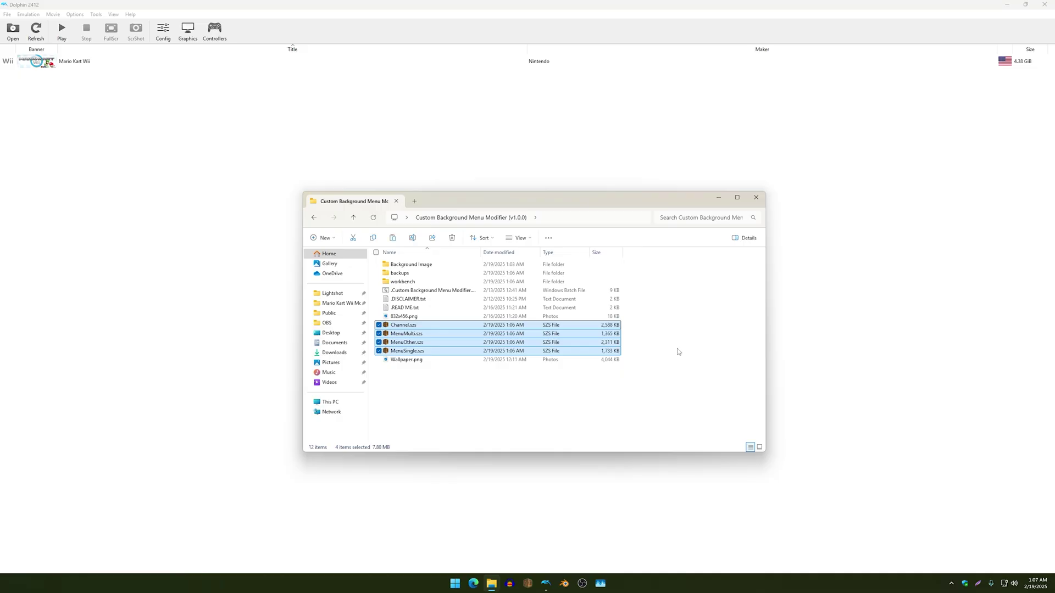
{"action": "left_click", "coordinate": [756, 197]}
{"action": "left_click", "coordinate": [7, 14]}
{"action": "left_click", "coordinate": [27, 59]}
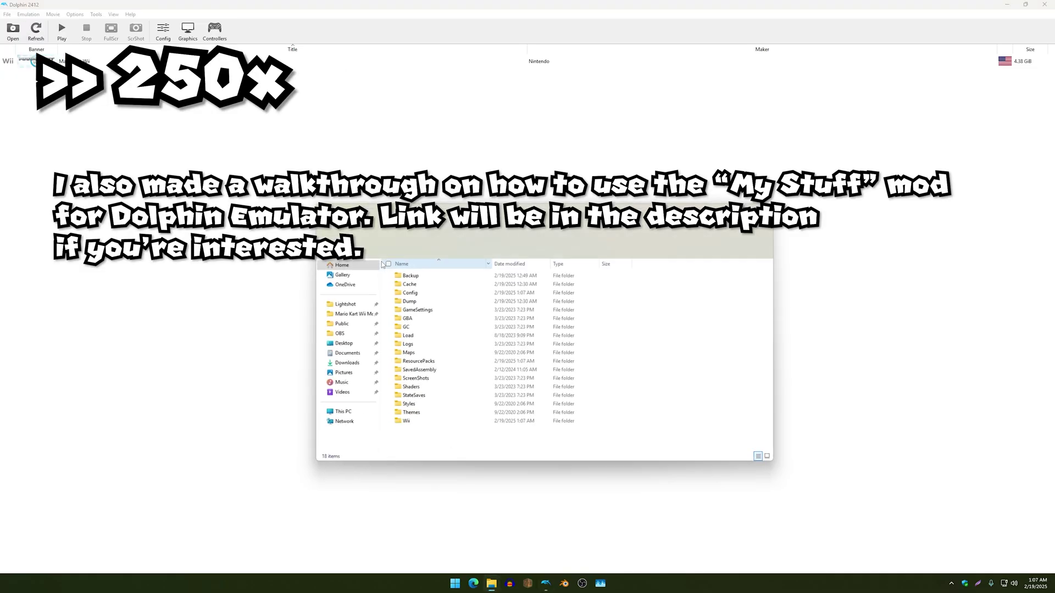
{"action": "double_click", "coordinate": [408, 335]}
{"action": "double_click", "coordinate": [434, 301]}
{"action": "left_click", "coordinate": [430, 276]}
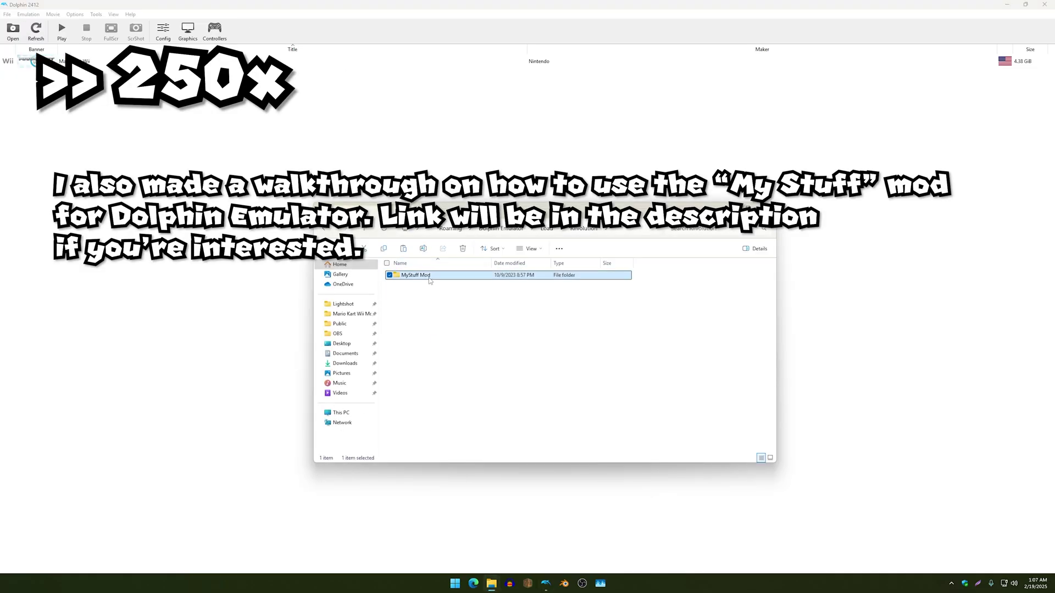
{"action": "double_click", "coordinate": [430, 277]}
{"action": "key", "text": "ctrl+a"}
Step: Start Mario Kart Wii with Riivolution patches using MKWMyStuff.xml
{"action": "right_click", "coordinate": [461, 59]}
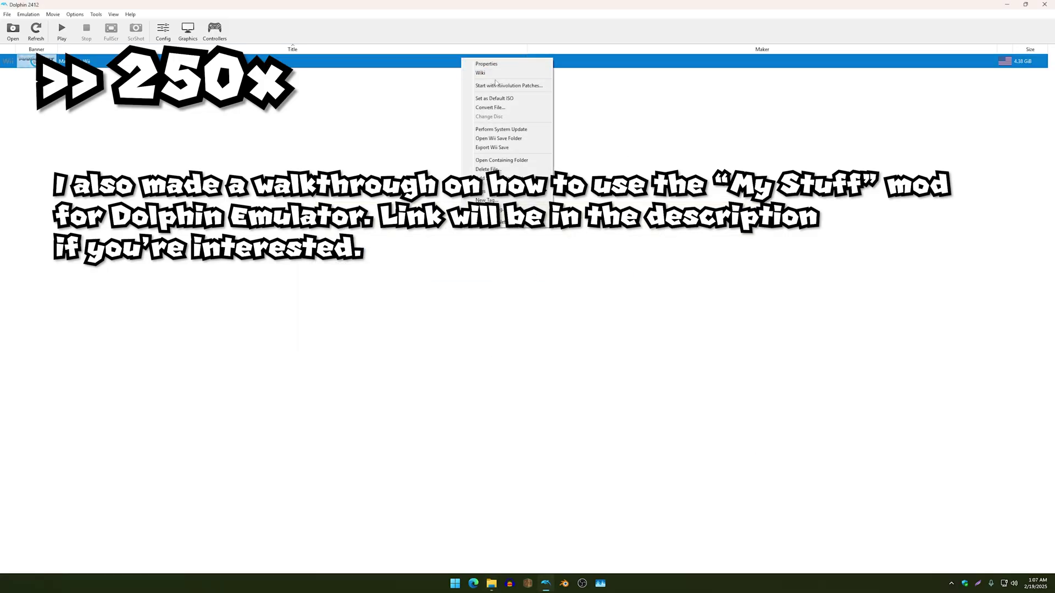
{"action": "left_click", "coordinate": [495, 85]}
{"action": "left_click", "coordinate": [501, 402]}
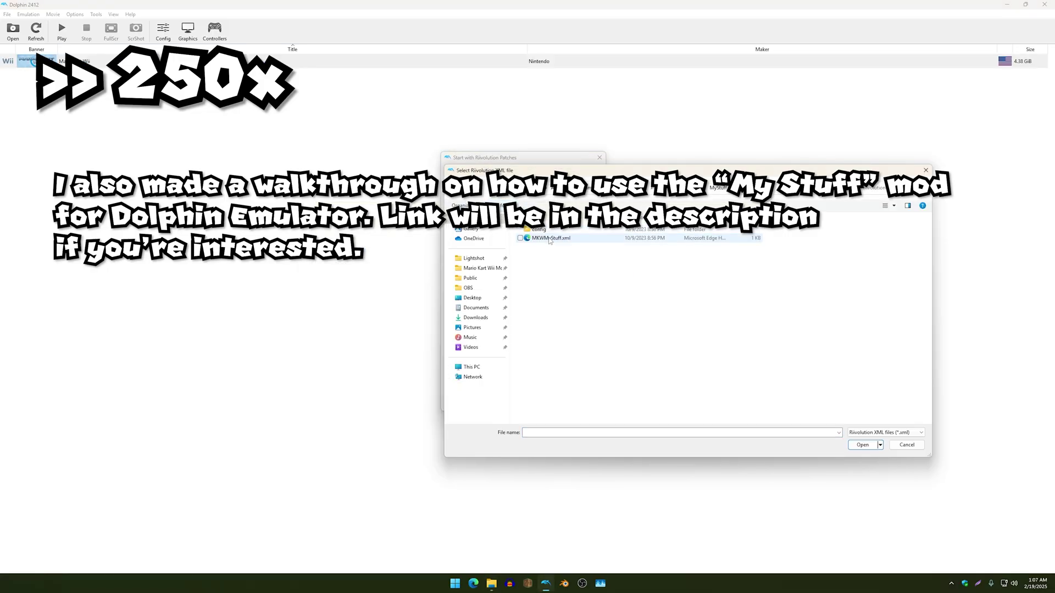
{"action": "double_click", "coordinate": [548, 239]}
{"action": "left_click", "coordinate": [598, 400]}
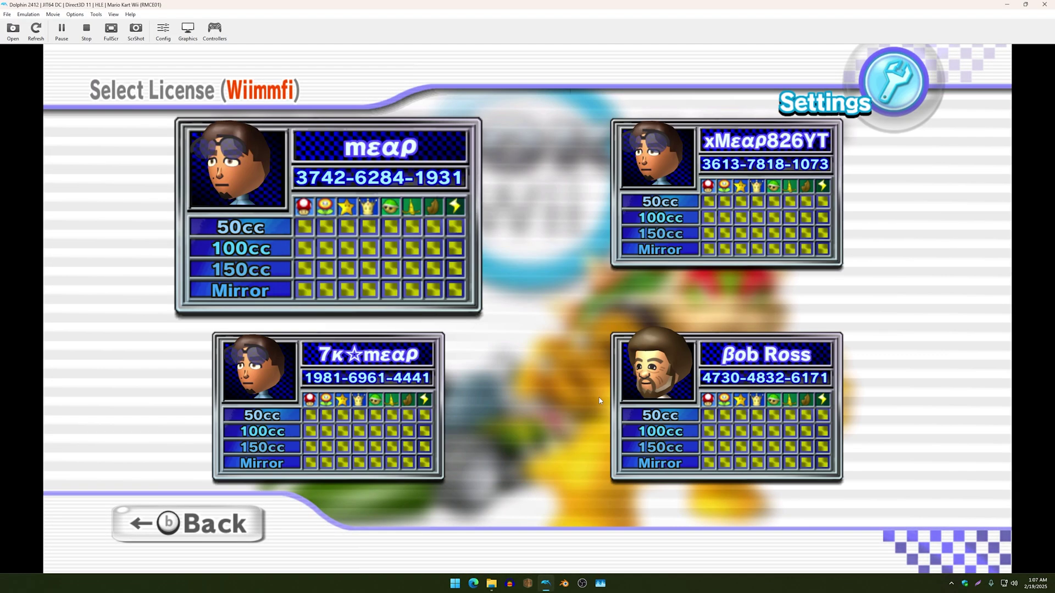
Step: Browse the game's settings, license settings and multiplayer menus over the wallpaper background
{"action": "left_click", "coordinate": [599, 399]}
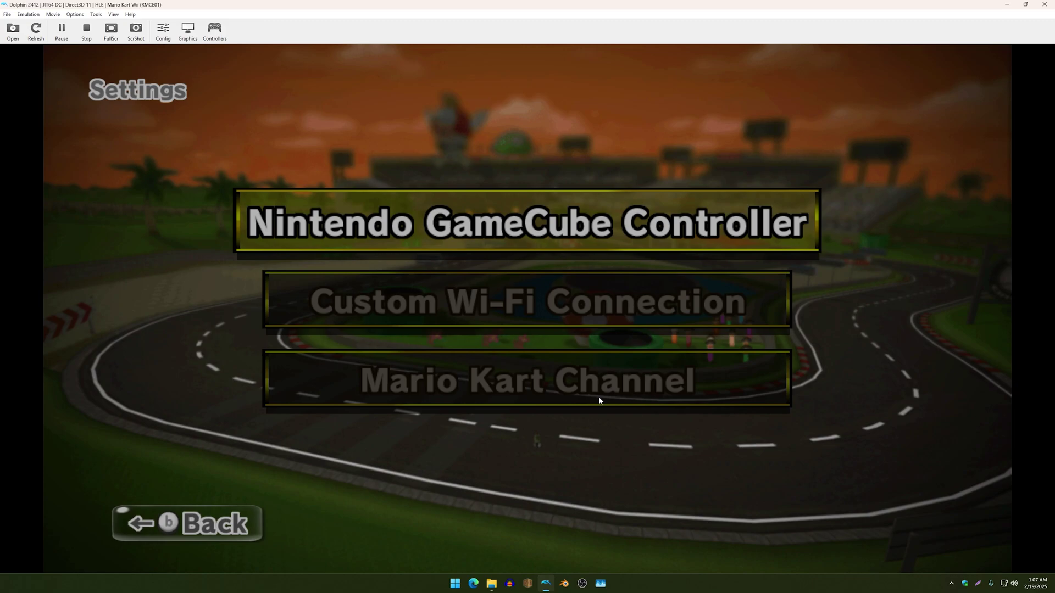
{"action": "key", "text": "Up"}
{"action": "key", "text": "Up"}
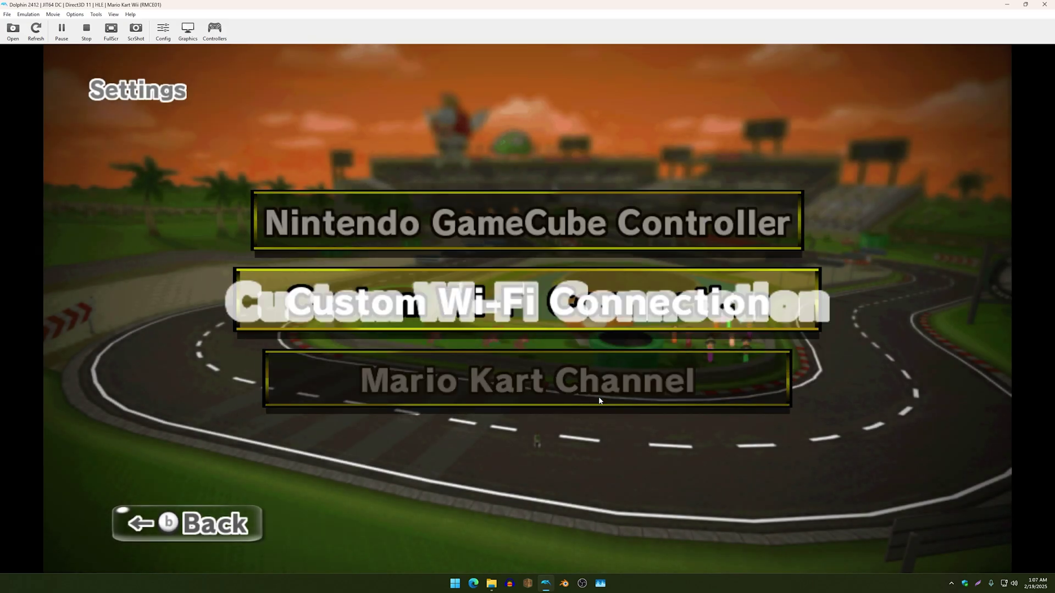
{"action": "key", "text": "Down"}
{"action": "key", "text": "Up"}
{"action": "key", "text": "Up"}
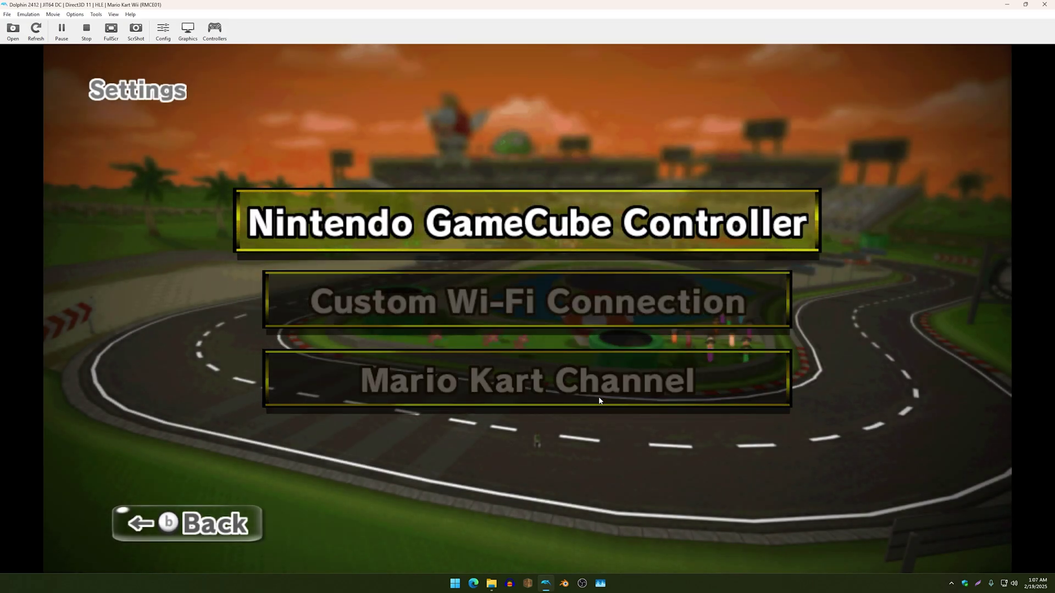
{"action": "key", "text": "Up"}
{"action": "key", "text": "Down"}
{"action": "key", "text": "Down"}
{"action": "key", "text": "Down"}
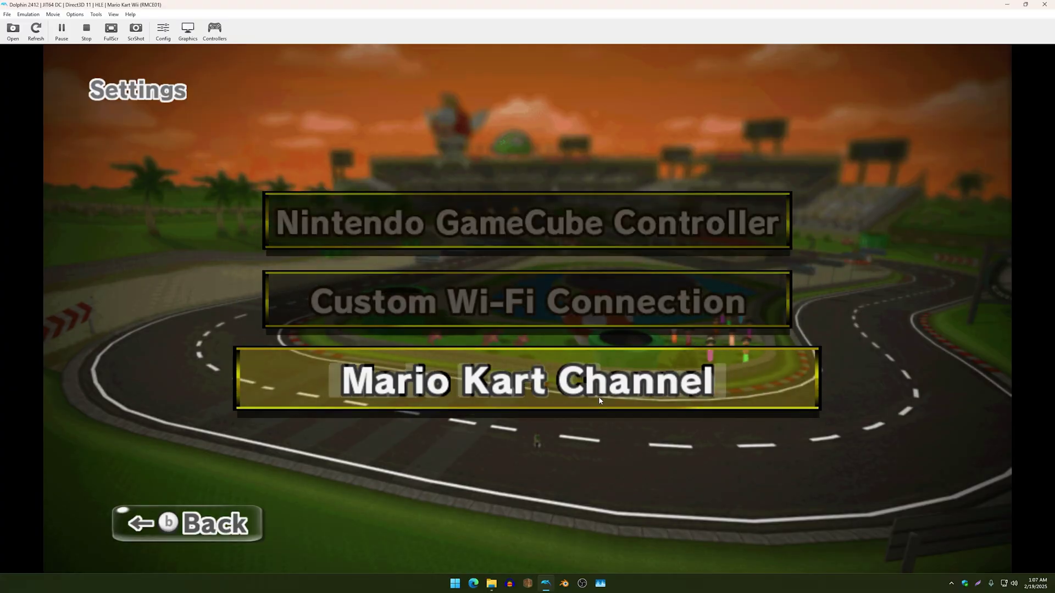
{"action": "key", "text": "z"}
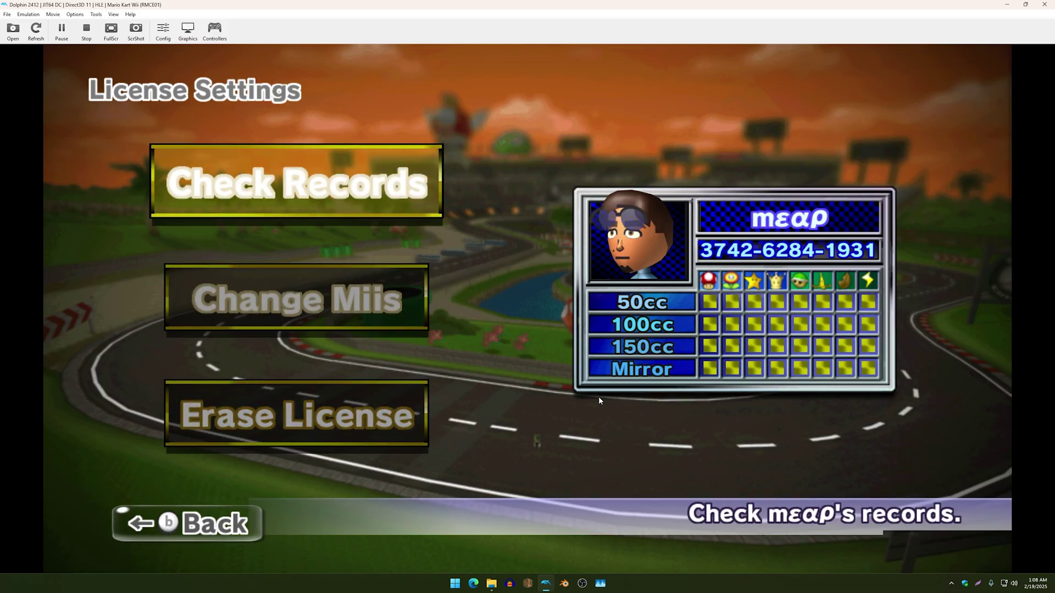
{"action": "key", "text": "x"}
{"action": "key", "text": "Down"}
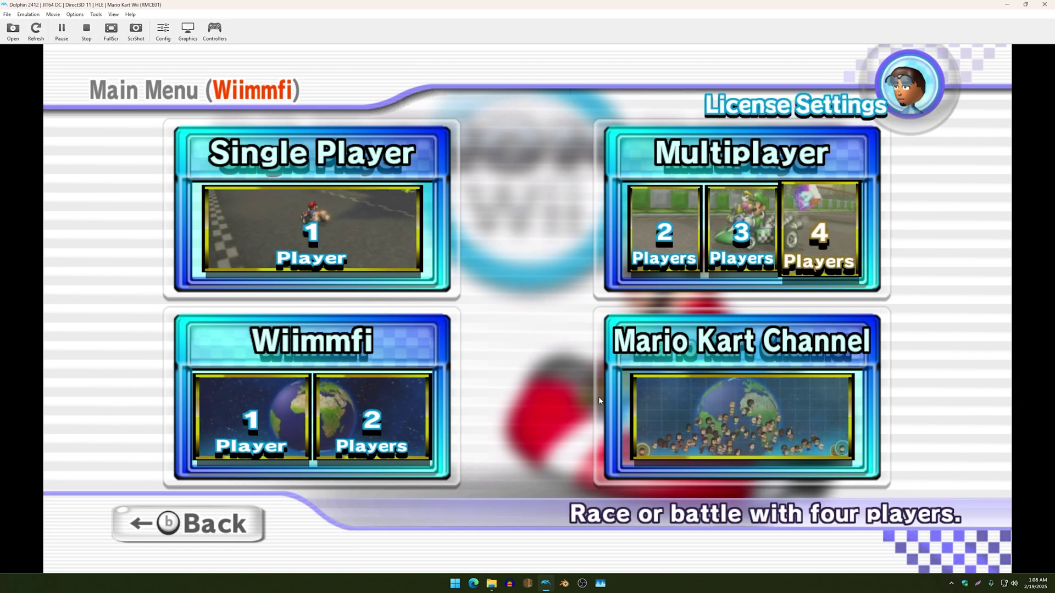
{"action": "key", "text": "z"}
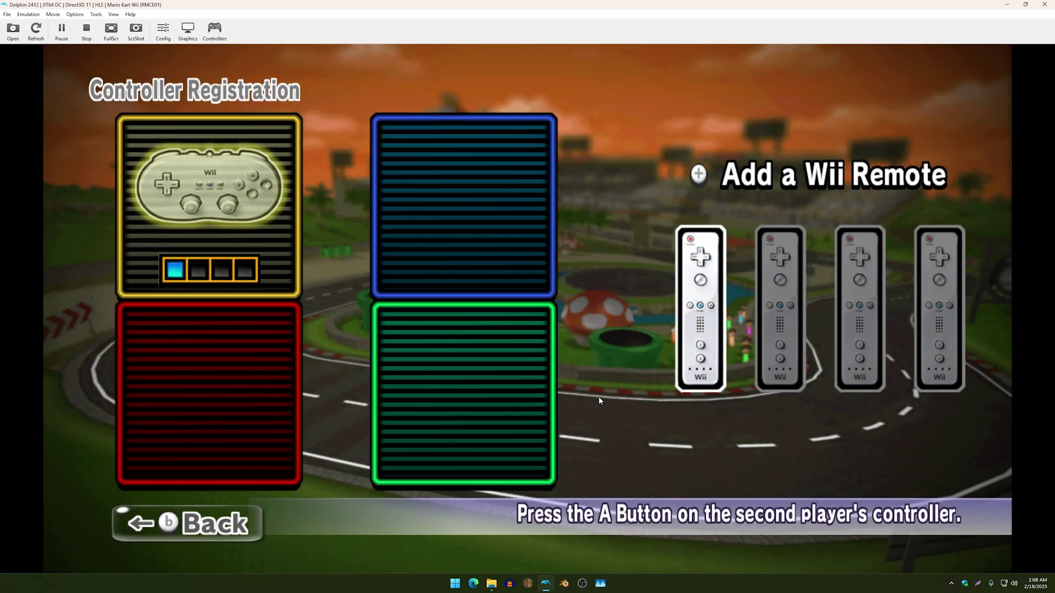
{"action": "key", "text": "x"}
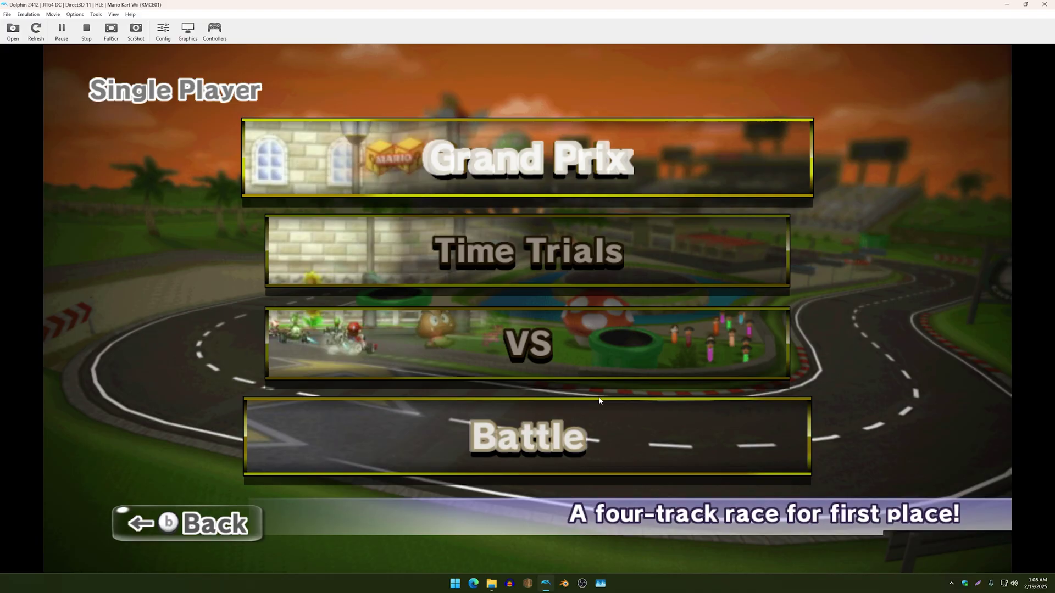
{"action": "key", "text": "Down"}
Step: Enter Time Trials, browse the character roster and confirm Mario as the racer
{"action": "key", "text": "z"}
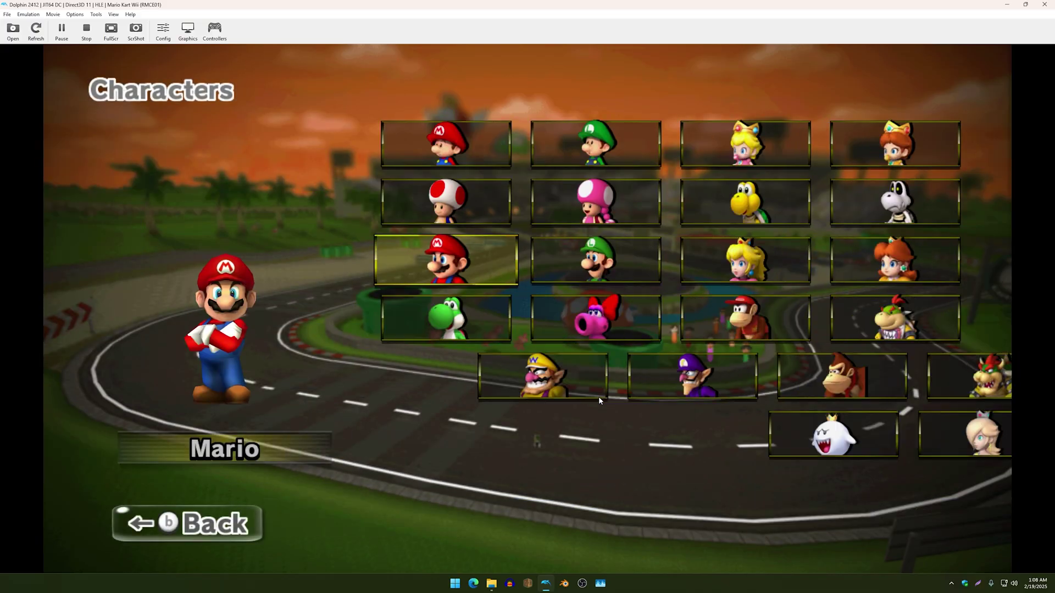
{"action": "key", "text": "Down"}
{"action": "key", "text": "Down"}
{"action": "key", "text": "Down"}
{"action": "key", "text": "Left"}
{"action": "key", "text": "Left"}
{"action": "key", "text": "Left"}
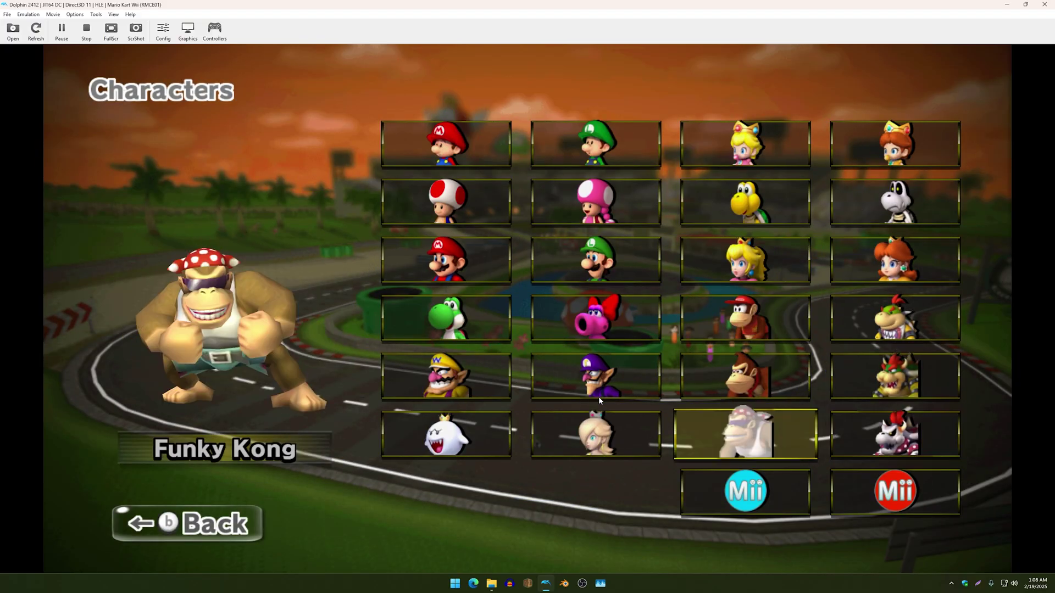
{"action": "key", "text": "Up"}
{"action": "key", "text": "Up"}
{"action": "key", "text": "Up"}
{"action": "key", "text": "Up"}
{"action": "key", "text": "Right"}
{"action": "key", "text": "Right"}
{"action": "key", "text": "Right"}
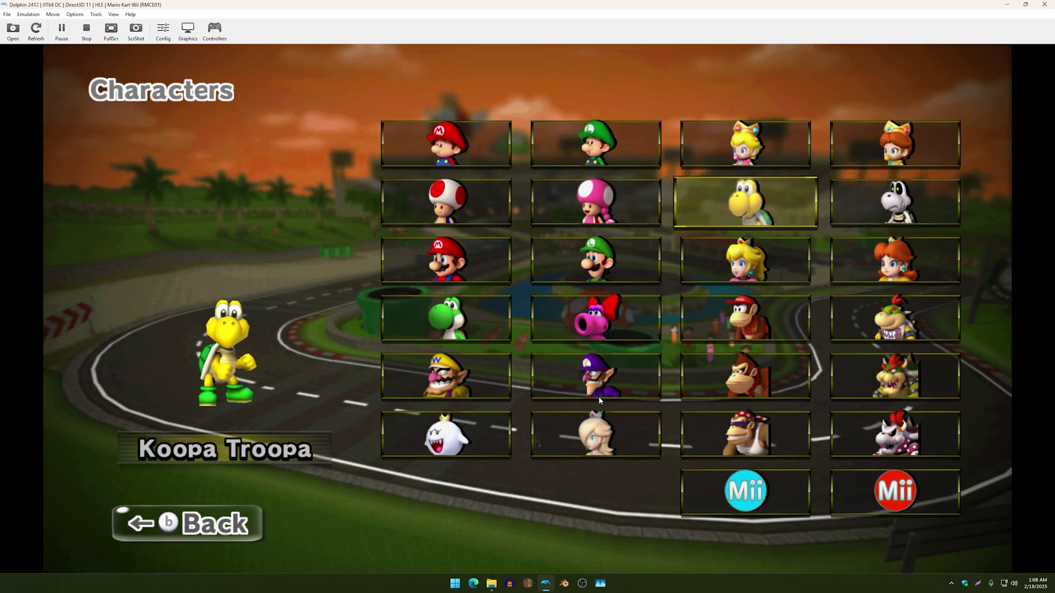
{"action": "key", "text": "Down"}
{"action": "key", "text": "Down"}
{"action": "key", "text": "Left"}
{"action": "key", "text": "Left"}
{"action": "key", "text": "Left"}
{"action": "key", "text": "Up"}
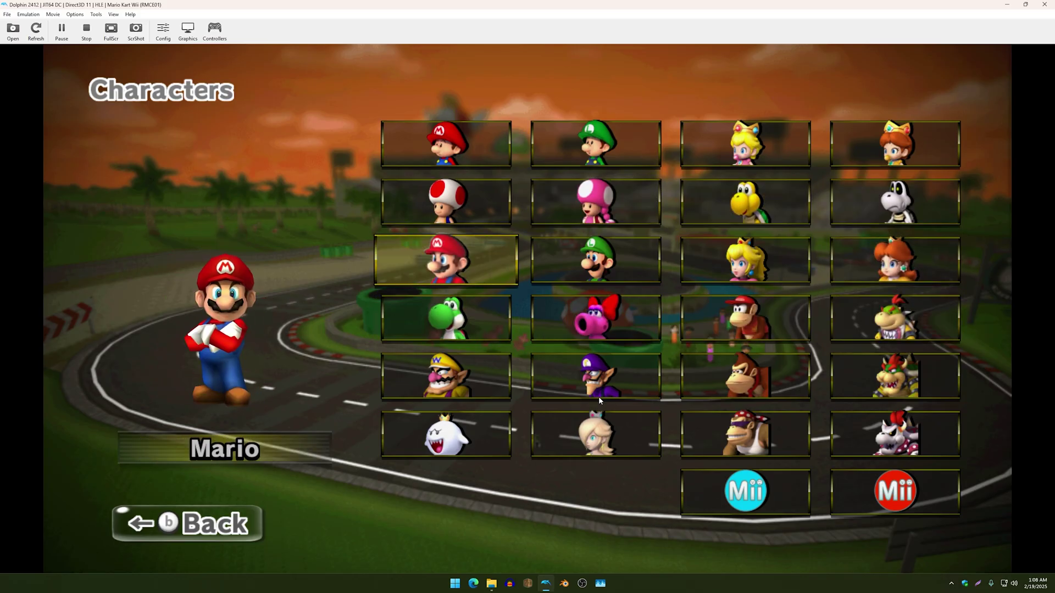
{"action": "key", "text": "z"}
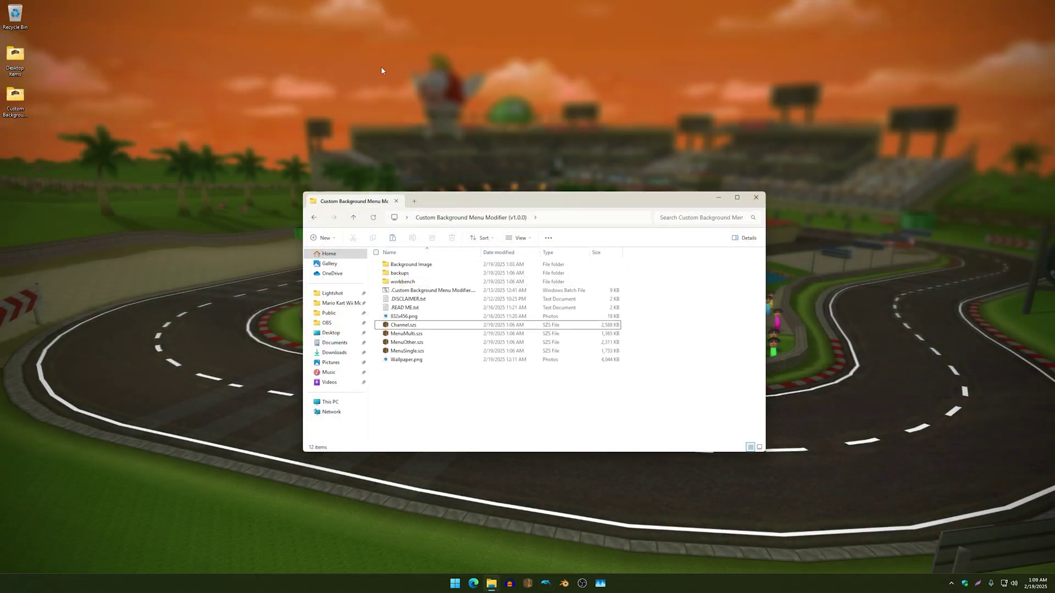
{"action": "left_click", "coordinate": [381, 70]}
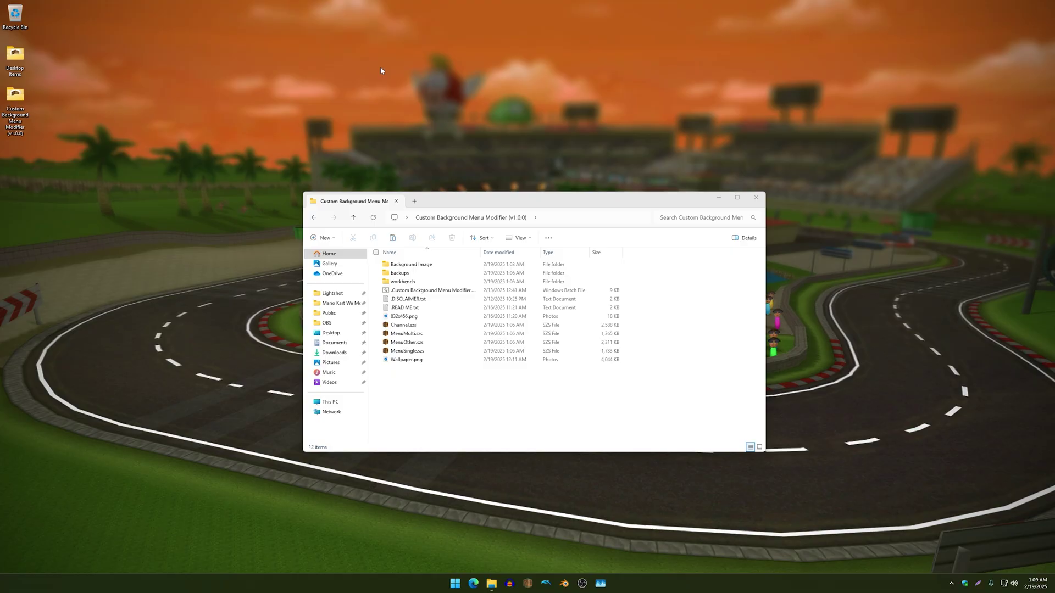